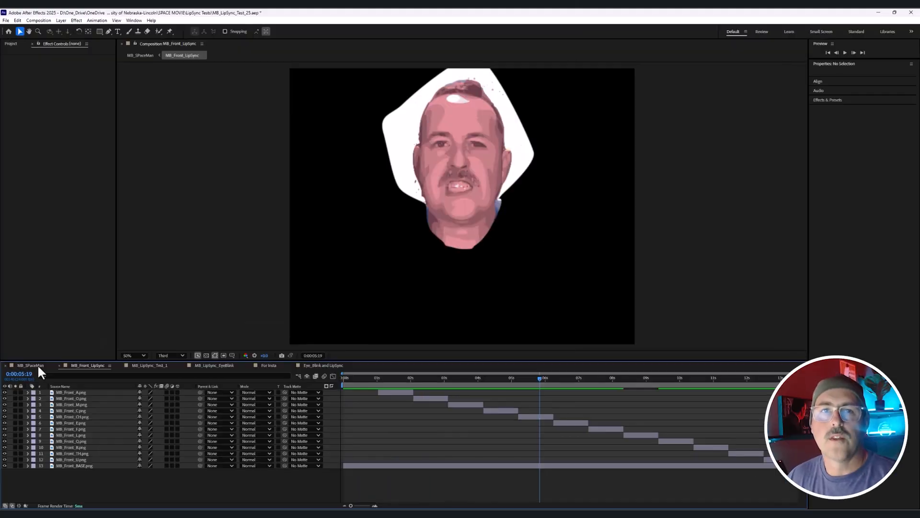
In the MB_SPaceMan composition, lower the Slider Control value on the MB_Front_LipSync layer.
click(31, 366)
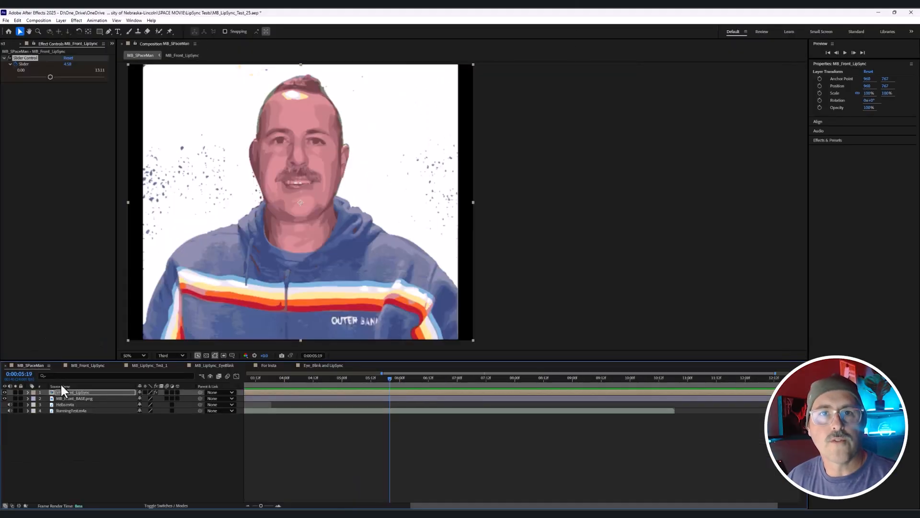
click(68, 391)
mouse_move(45, 80)
mouse_down()
mouse_move(81, 78)
mouse_move(26, 82)
mouse_up()
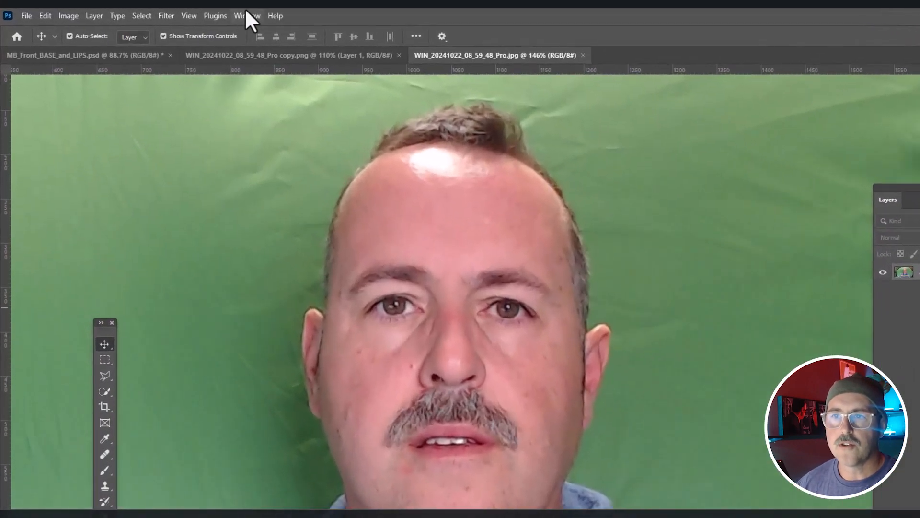
Switch to Photoshop, show the recorded actions and create an action set named New Action.
click(245, 10)
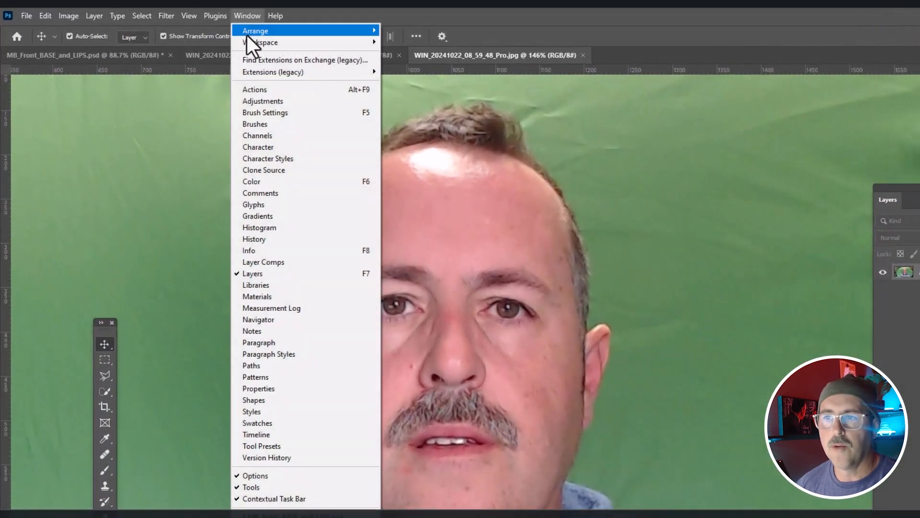
click(255, 89)
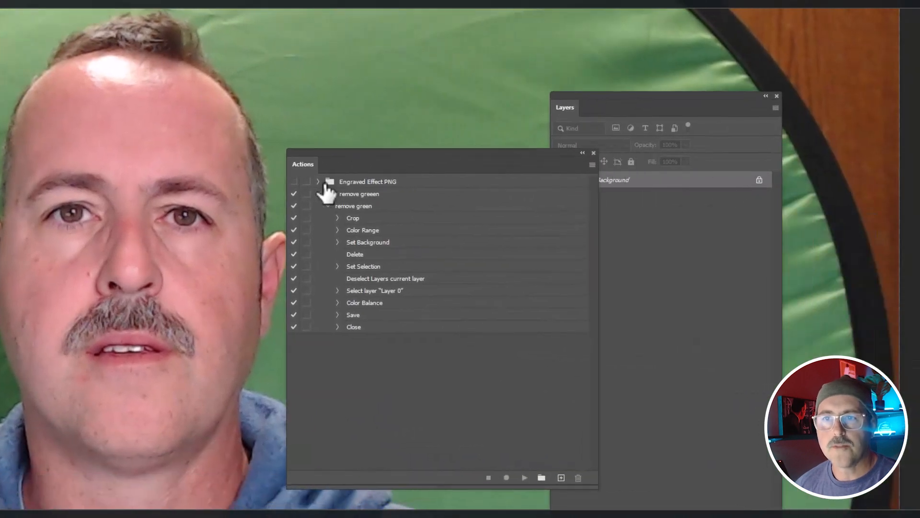
click(318, 193)
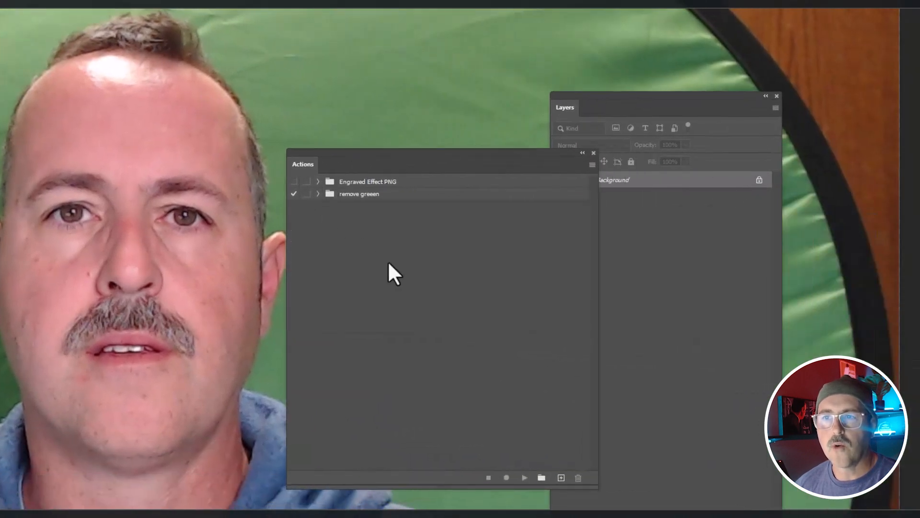
click(542, 478)
text(New Action)
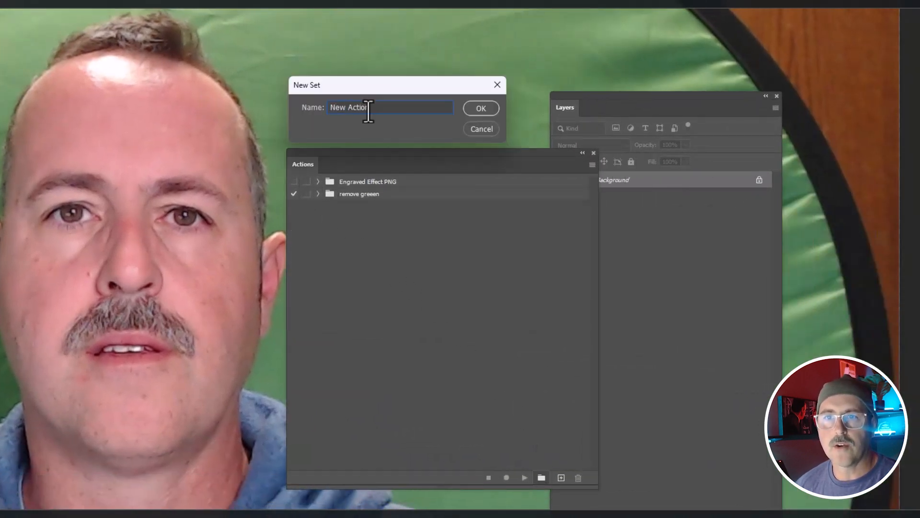
key(Return)
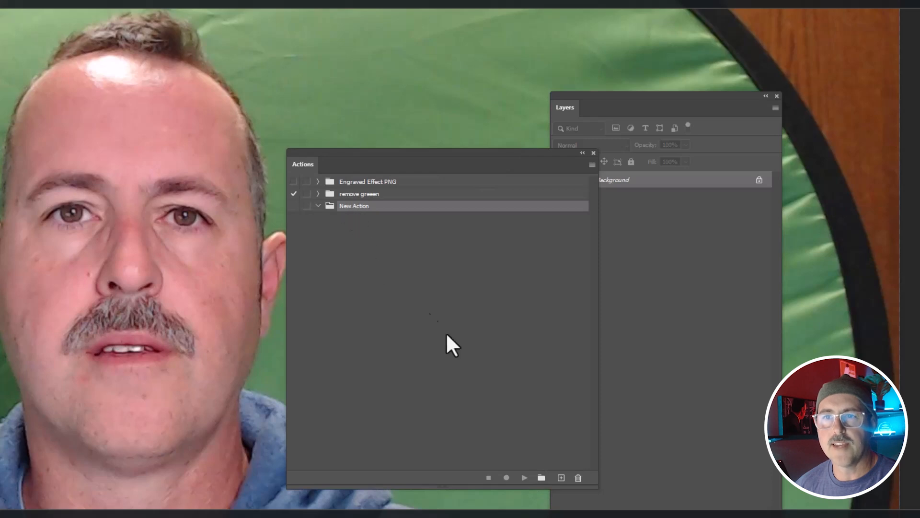
Start recording an action named "crop and green" and crop the unlocked Background layer to the head and shoulders.
click(562, 479)
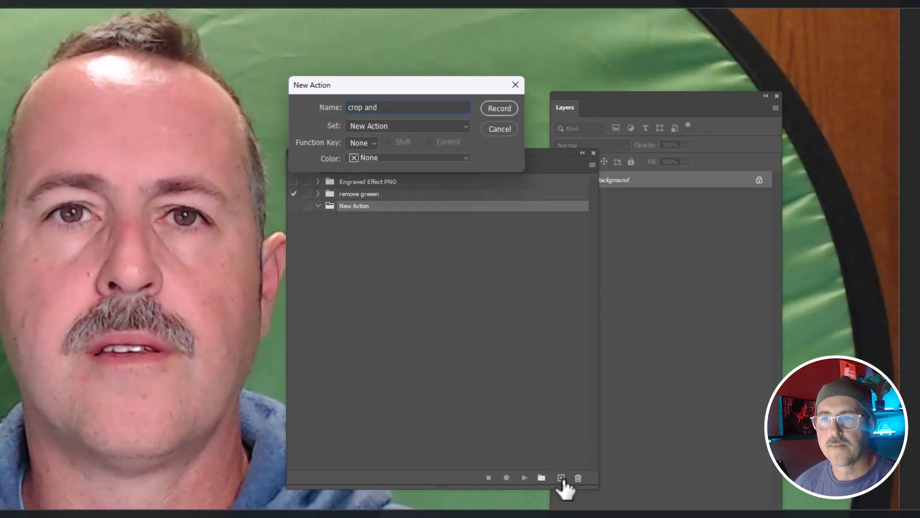
key(Return)
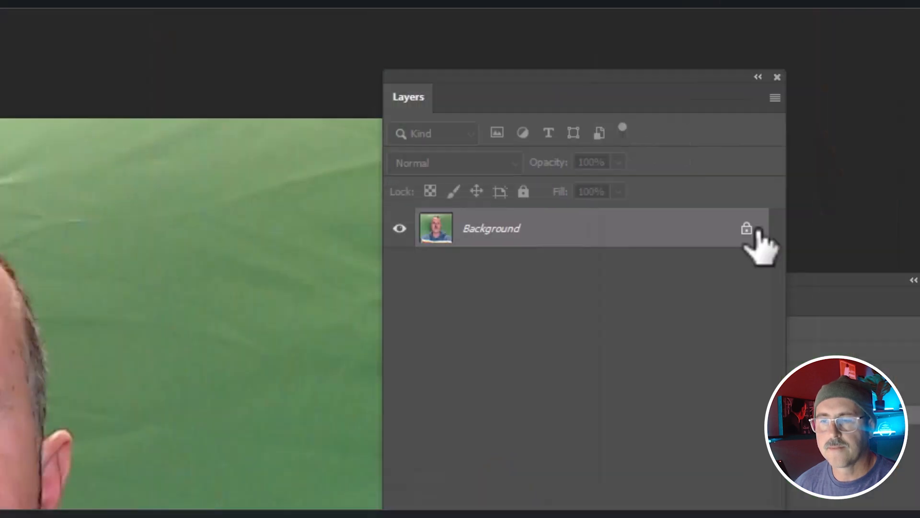
click(760, 179)
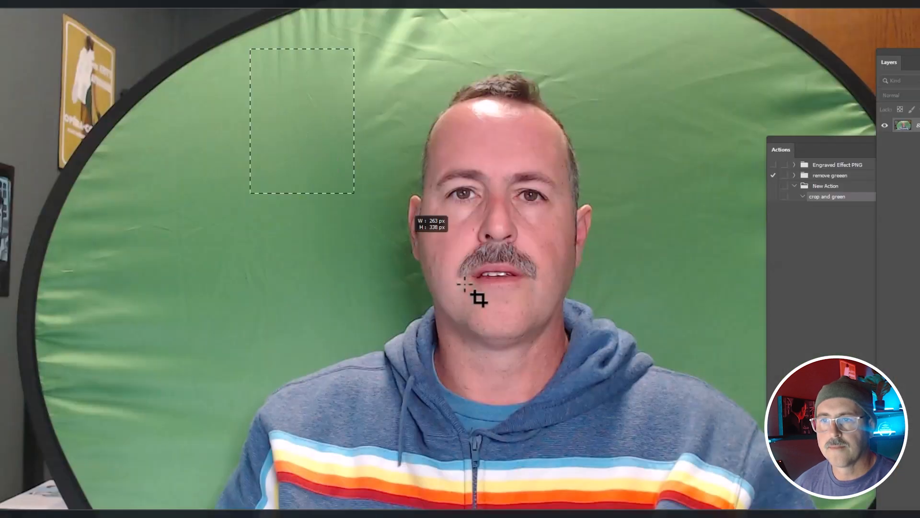
drag(464, 284, 749, 484)
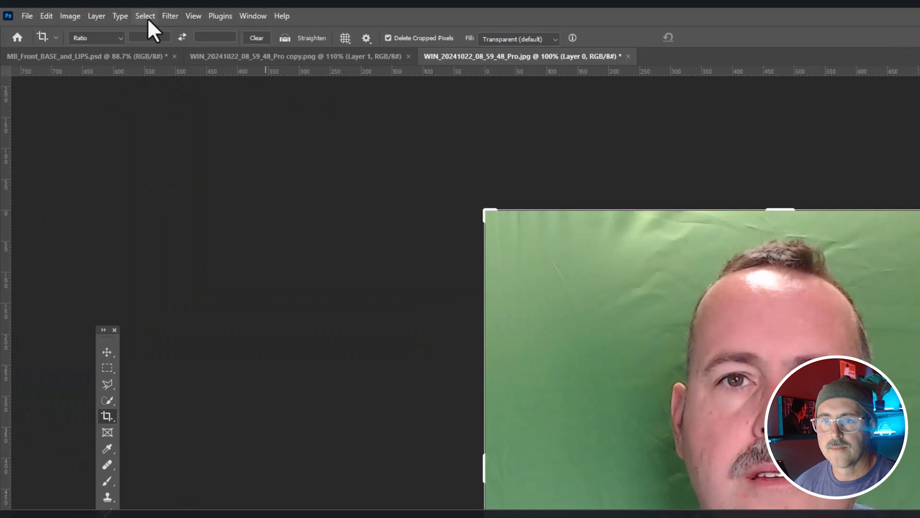
Remove the green backdrop by deleting a Color Range selection of sampled colors, and close the photo.
click(146, 17)
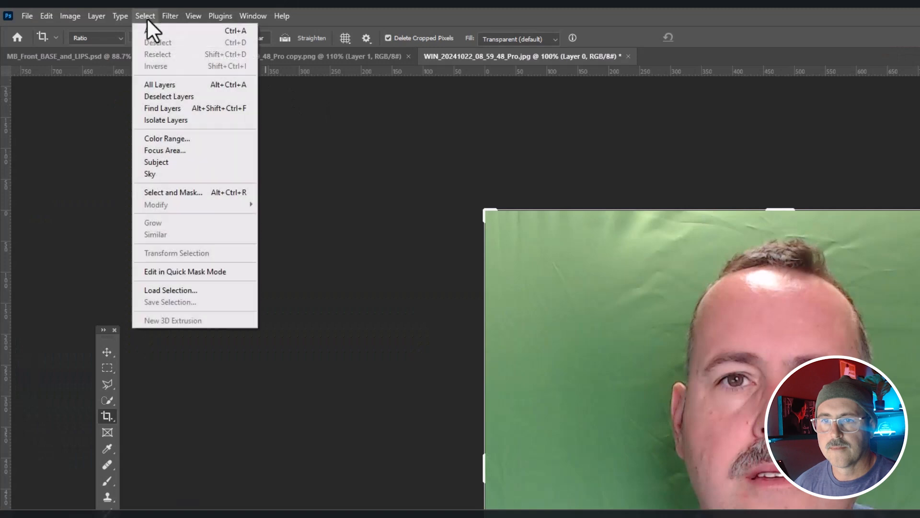
click(169, 136)
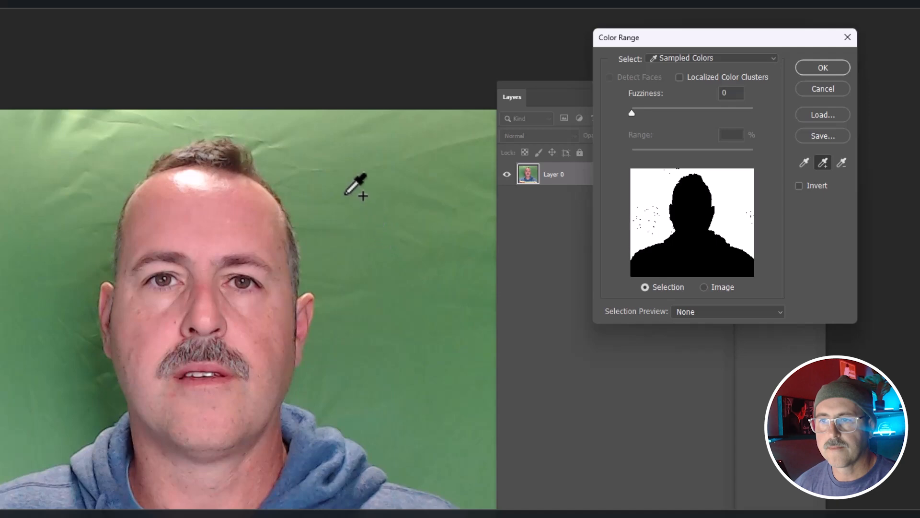
click(831, 67)
key(Delete)
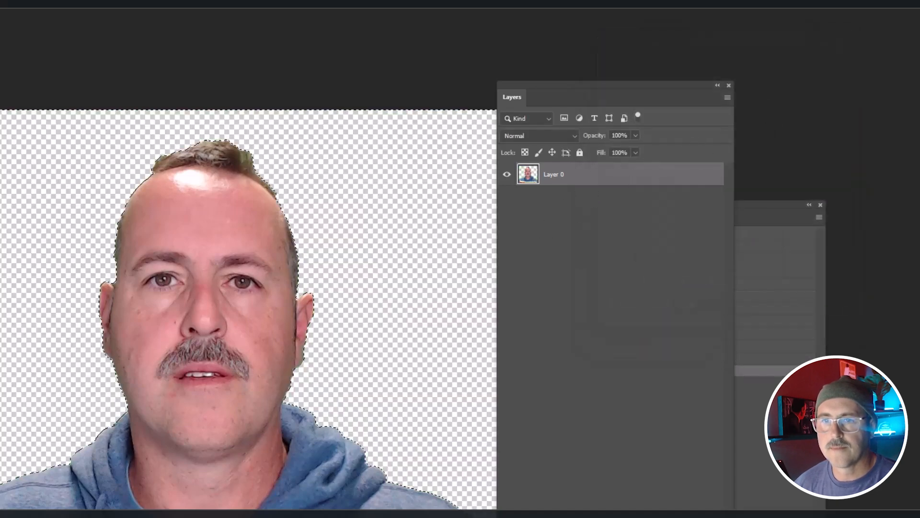
click(35, 18)
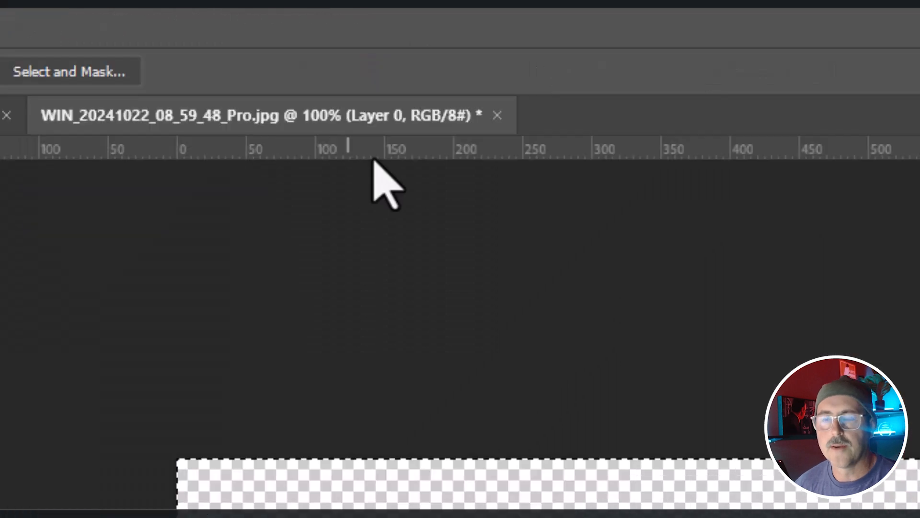
click(497, 116)
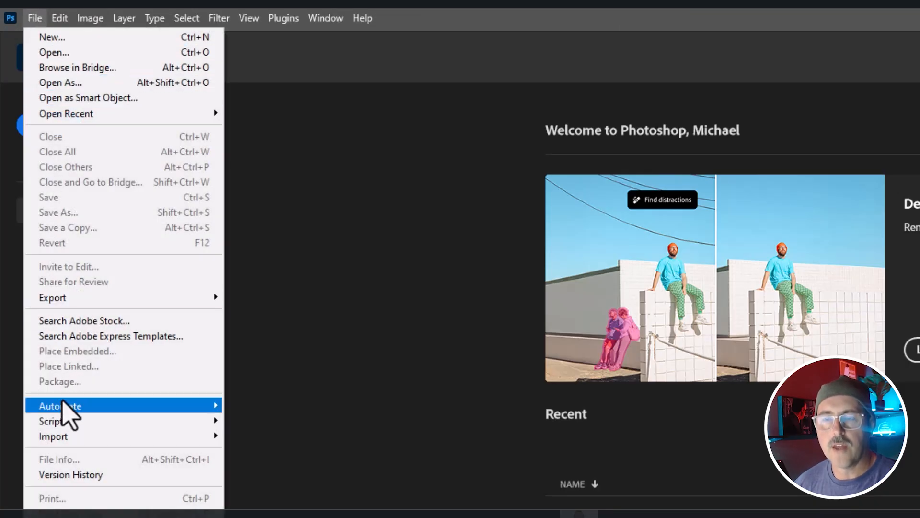
Set up a batch that plays the "crop and green" action from the New Action set.
mouse_move(64, 407)
click(267, 411)
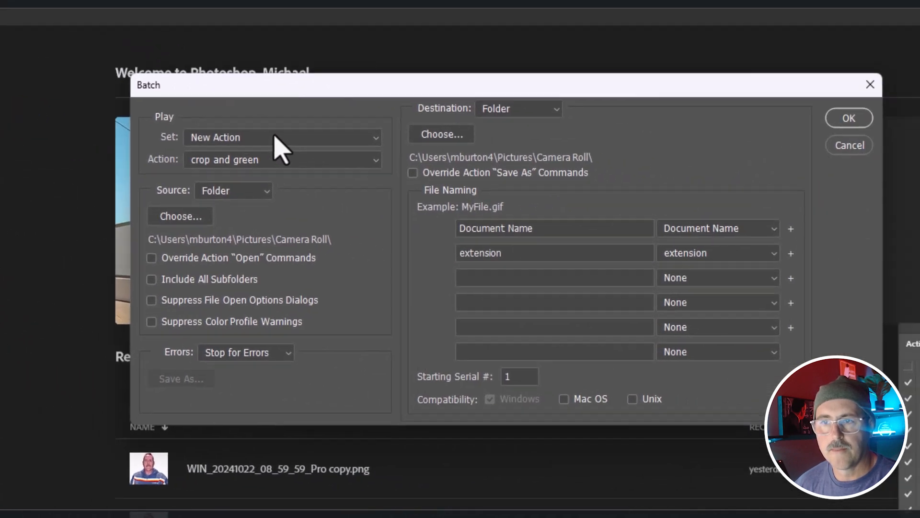
click(275, 136)
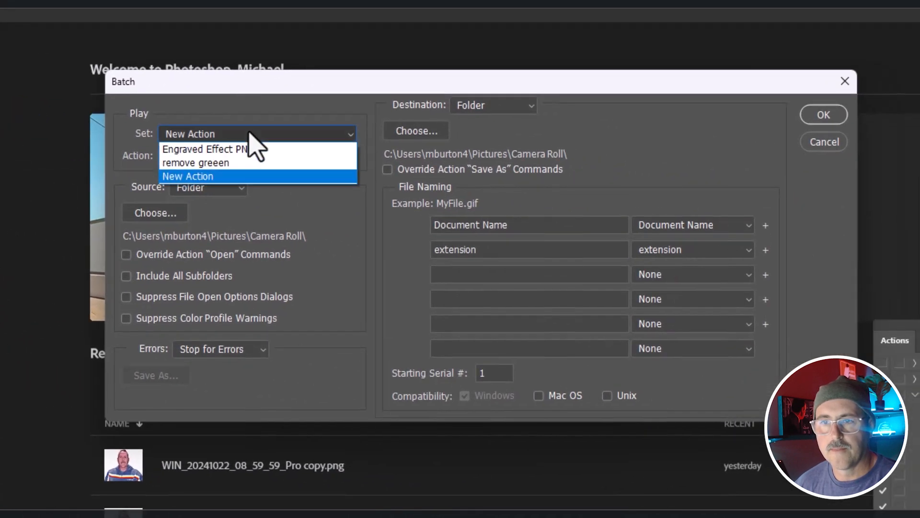
click(275, 136)
click(251, 159)
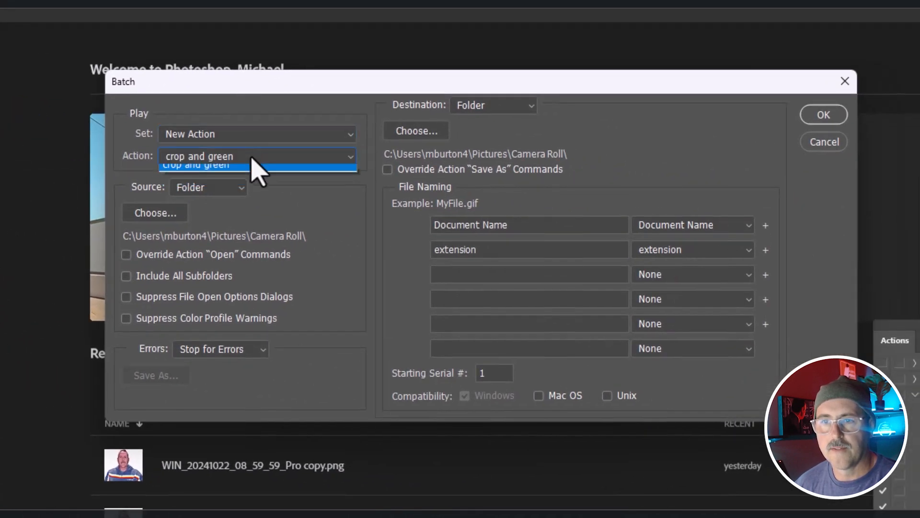
click(251, 158)
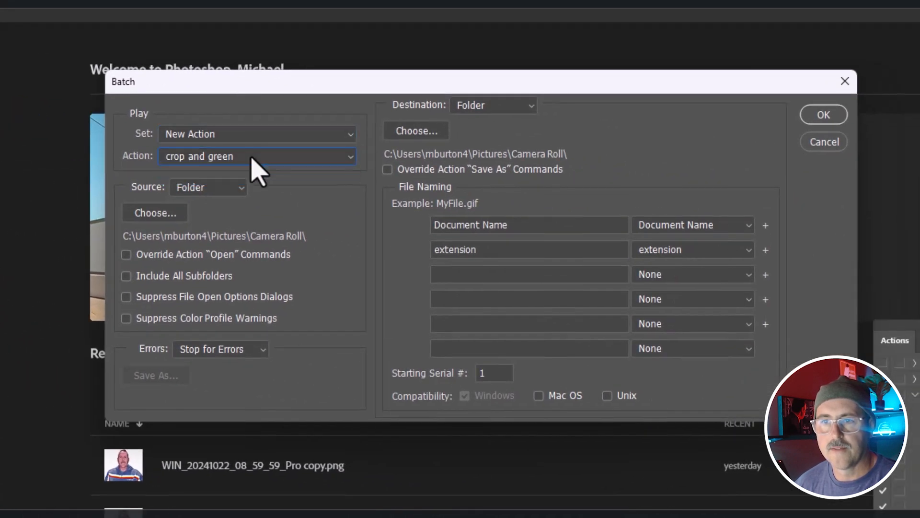
Choose the Camera Roll folder in Pictures as the source folder for the batch.
click(164, 215)
click(460, 261)
key(Return)
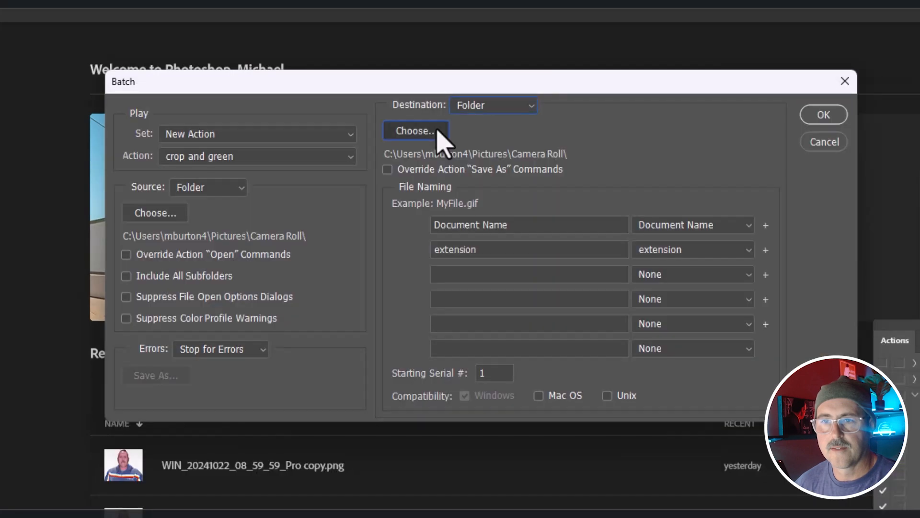
Choose the png folder on the Desktop as the batch destination and run the batch.
click(438, 134)
click(172, 280)
click(547, 252)
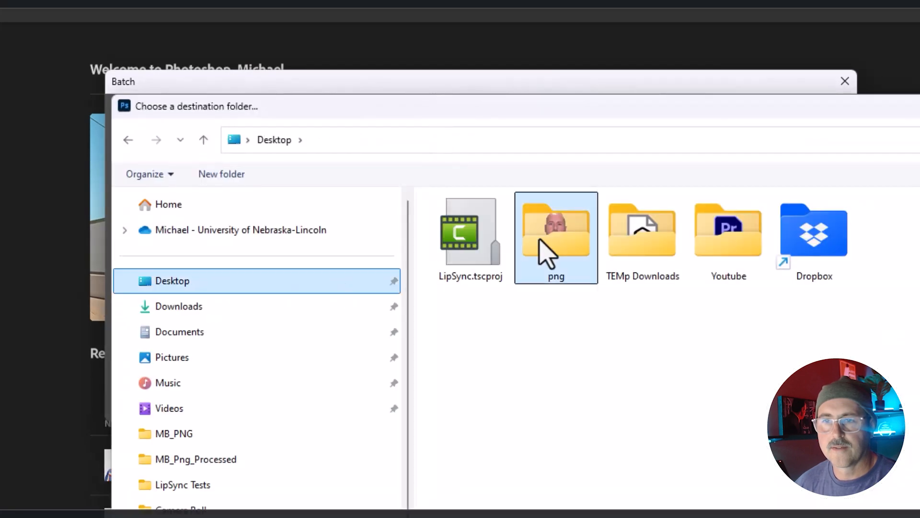
key(Return)
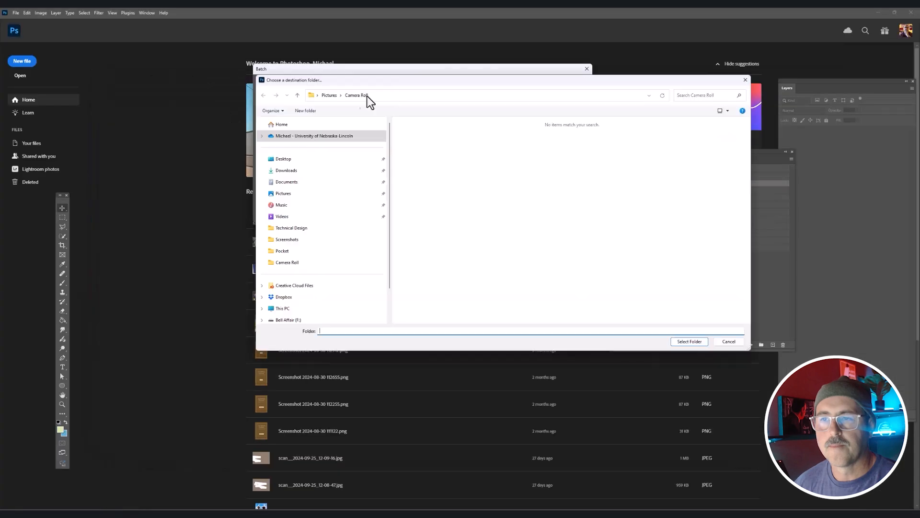
click(823, 115)
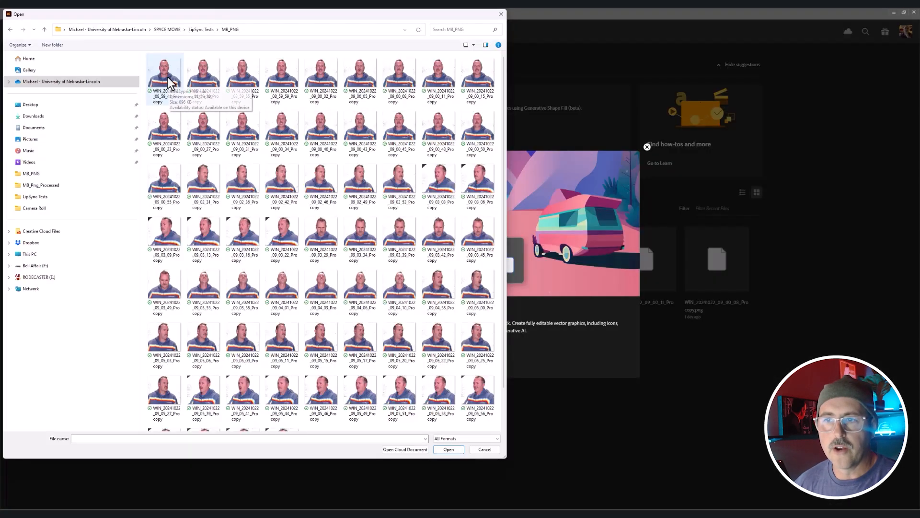
Switch to Illustrator and open WIN_20241022_08_59_48_Pro copy.png from the MB_PNG folder.
double_click(167, 75)
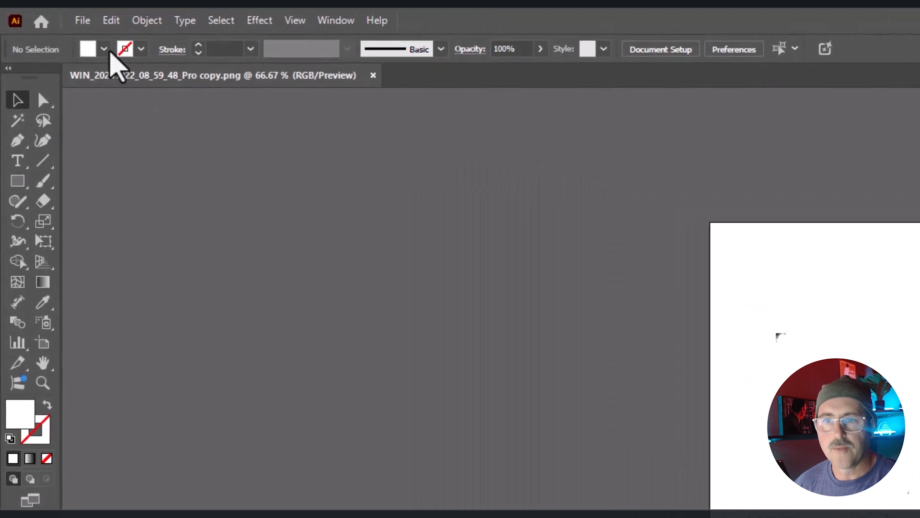
click(93, 45)
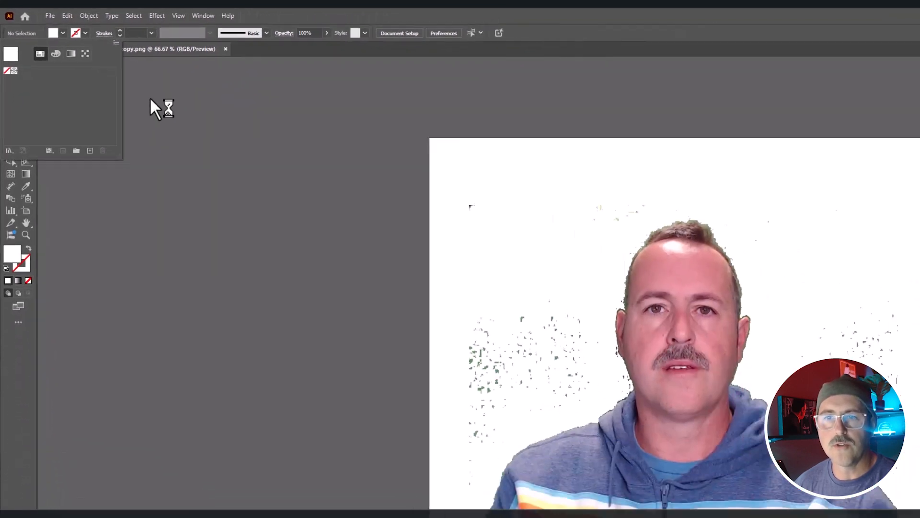
click(246, 153)
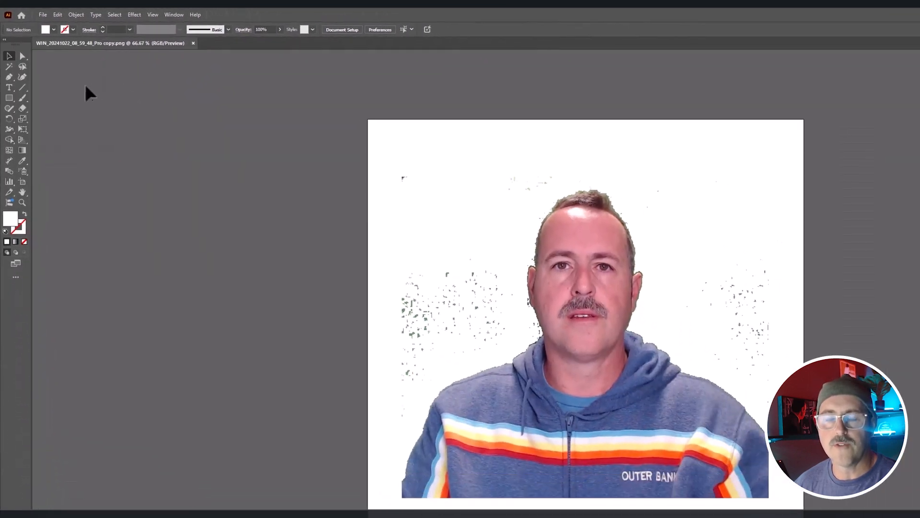
Apply Image Trace to the cut-out portrait with the 16 Colors preset.
click(577, 237)
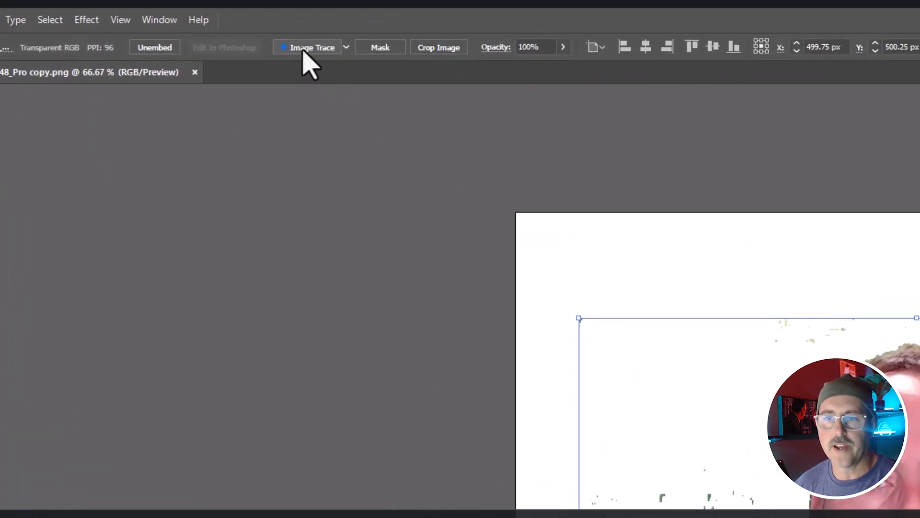
click(307, 47)
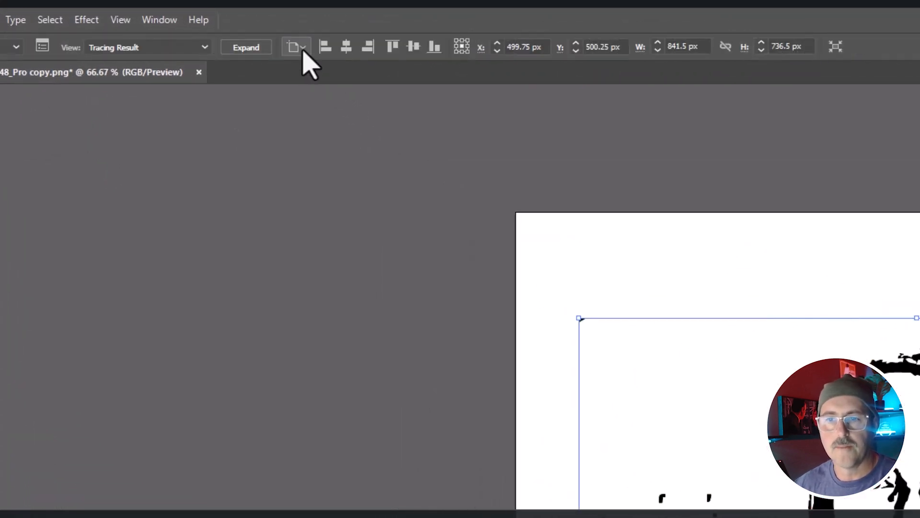
click(42, 47)
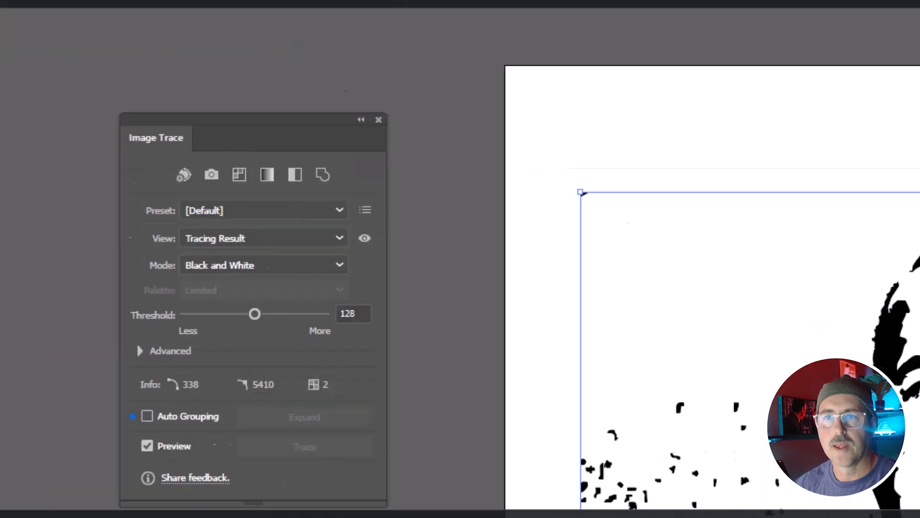
click(182, 148)
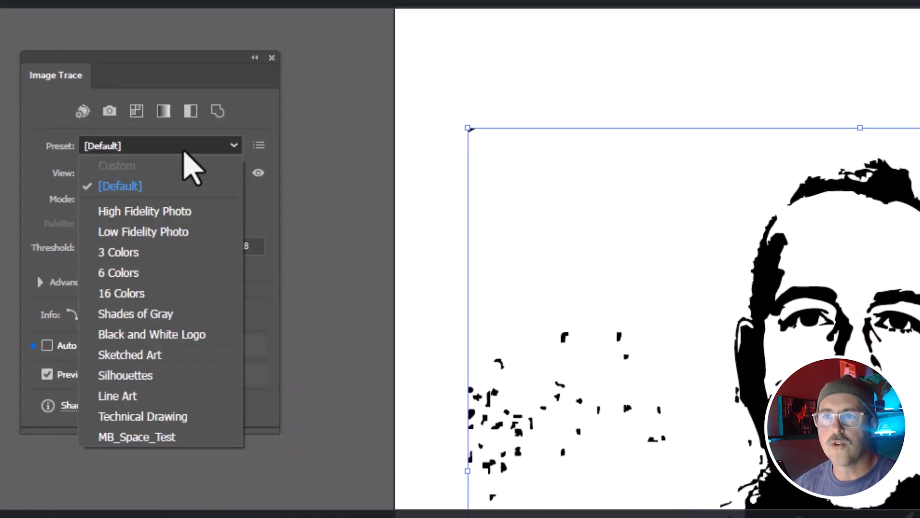
click(197, 293)
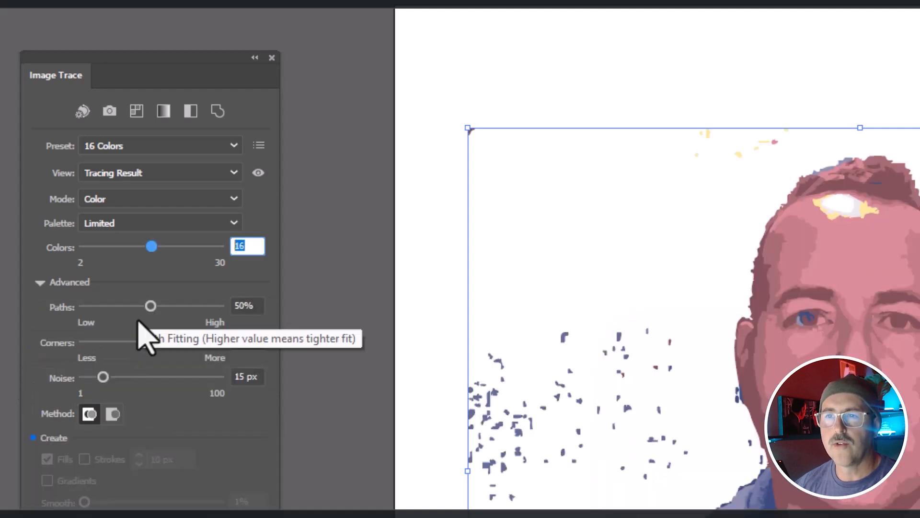
Refine the portrait's trace with 18 colors, paths at 5%, corners at 4% and noise at 5 px.
text(1)
drag(150, 306, 93, 307)
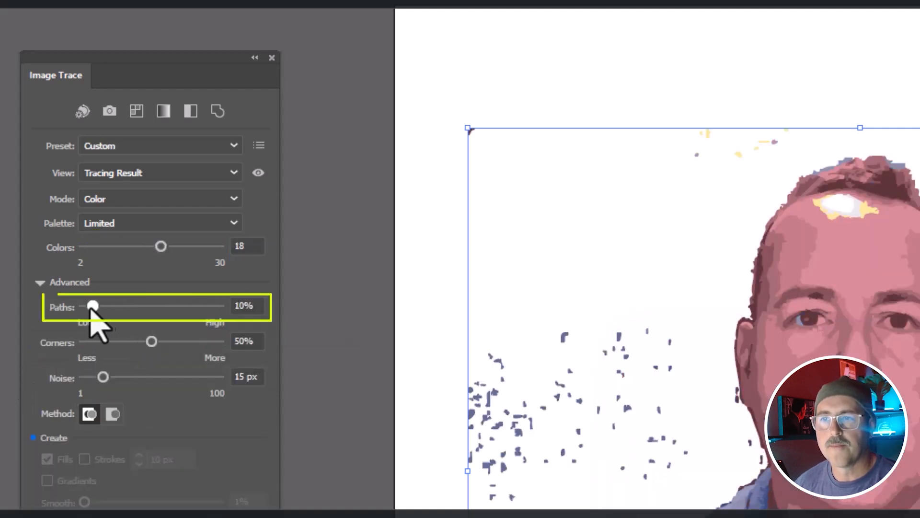
drag(152, 341, 94, 341)
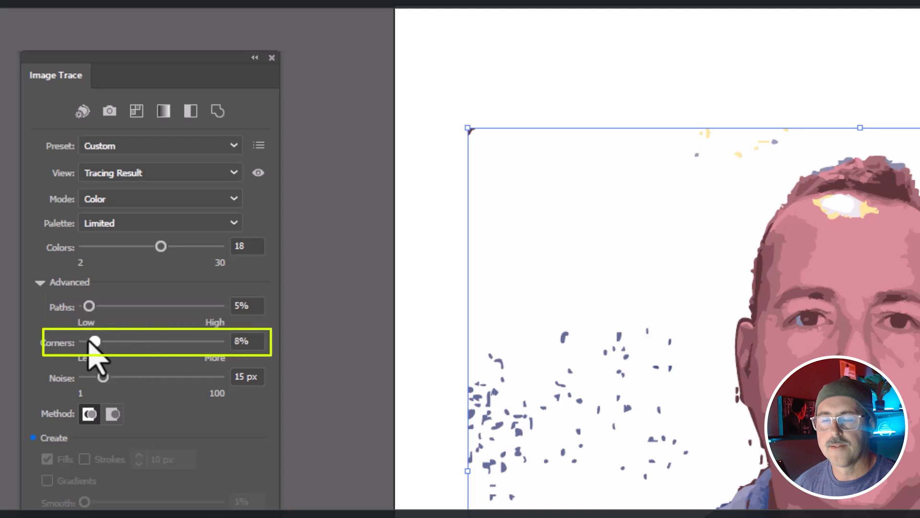
drag(102, 377, 89, 378)
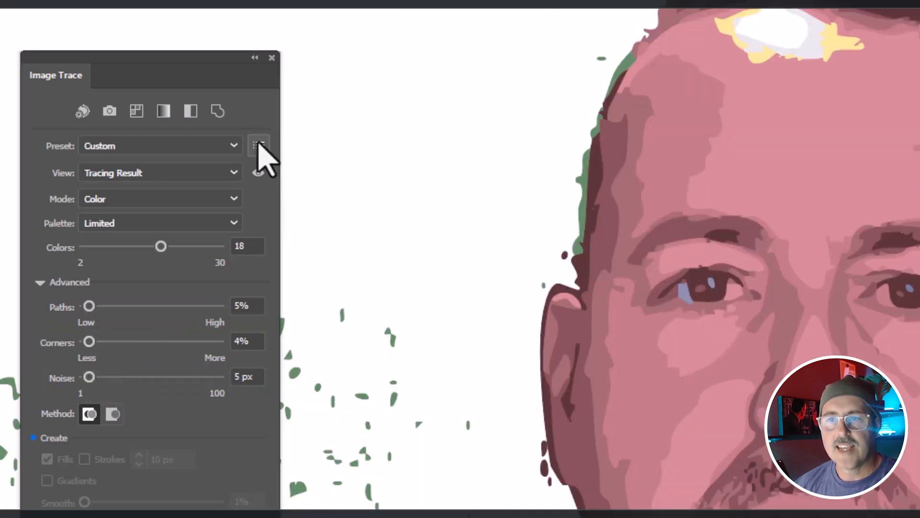
Save the current Image Trace settings as a new preset and expand the traced portrait into editable paths.
click(258, 145)
click(307, 169)
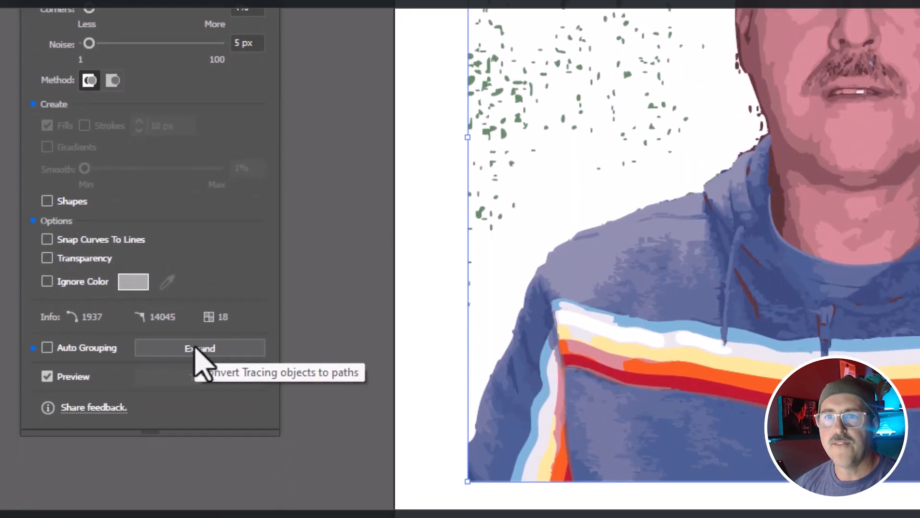
click(196, 347)
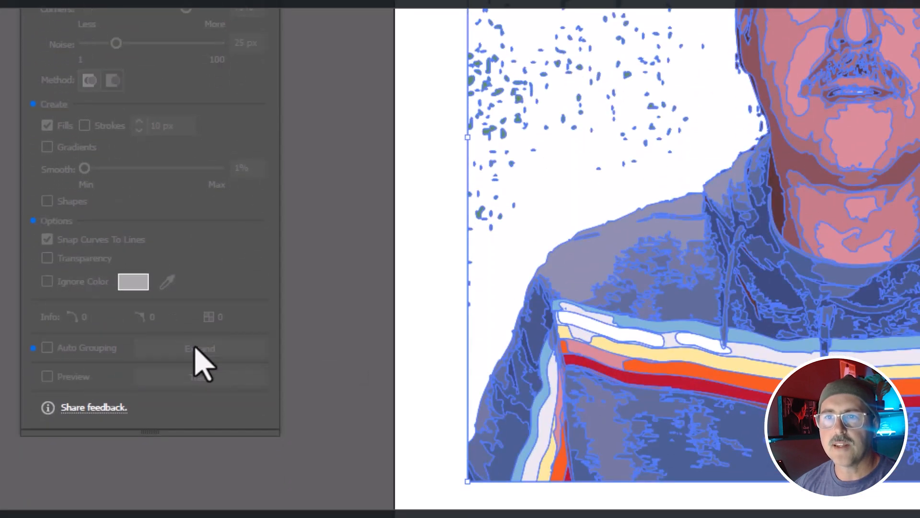
Recolor the bluish-grey shape beside the iris with a skin tone sampled from the same eye area.
click(48, 111)
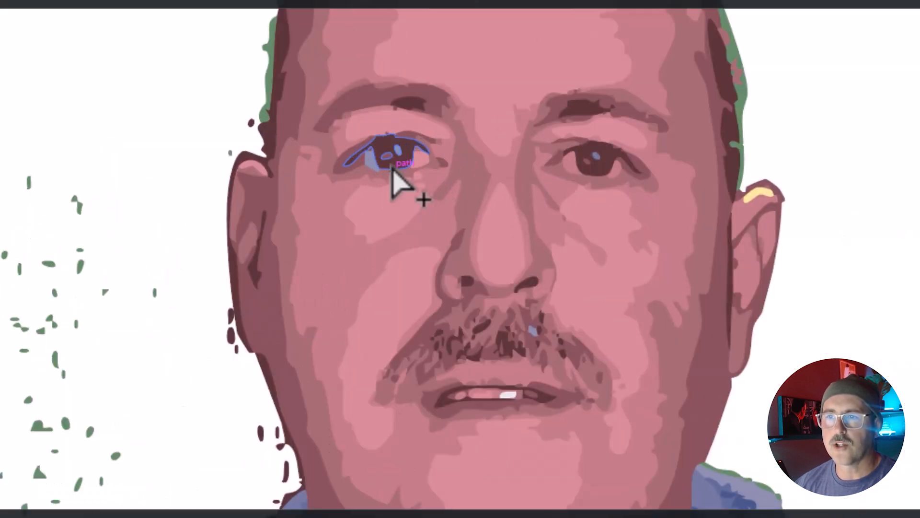
scroll(376, 185, up, 6)
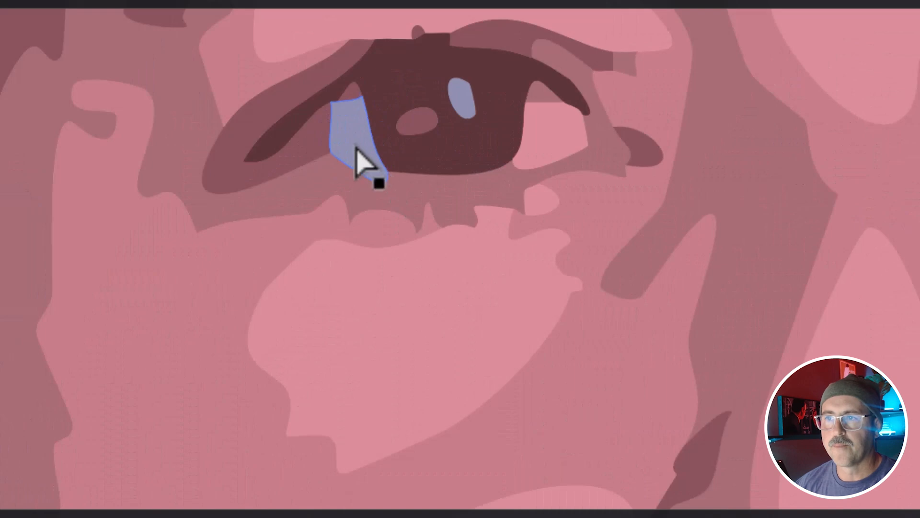
key(i)
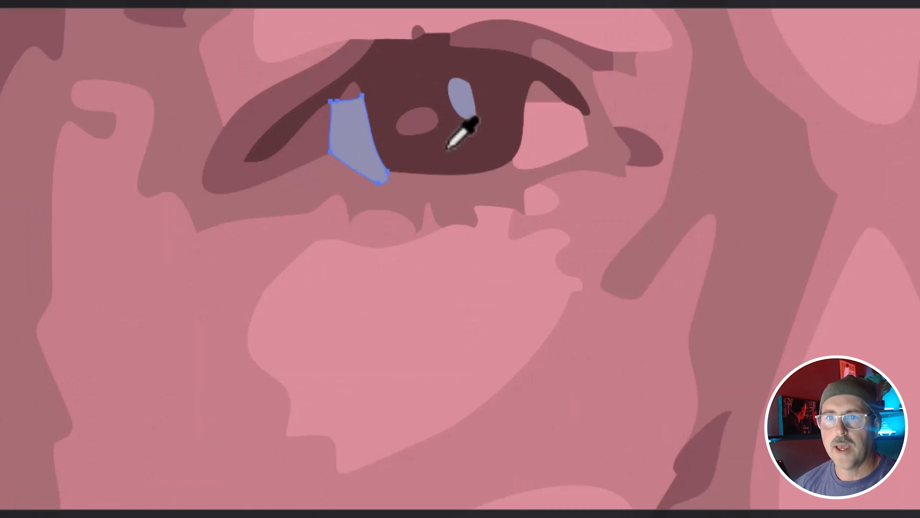
click(552, 139)
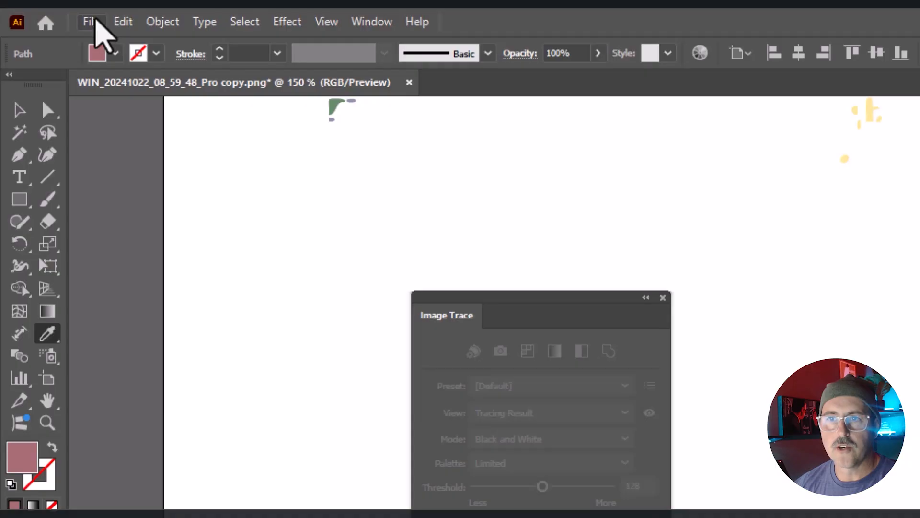
Export the traced portrait as a PNG at Medium (150 ppi) resolution with a transparent background.
click(94, 22)
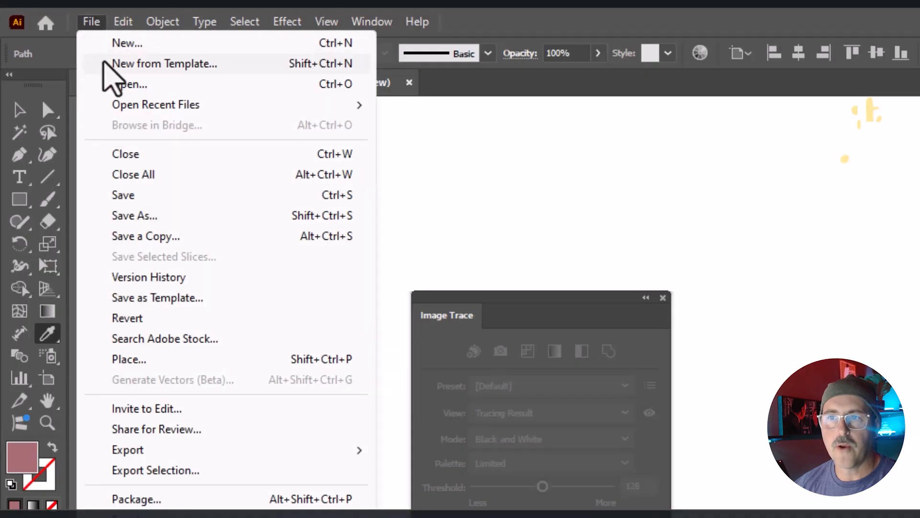
mouse_move(128, 461)
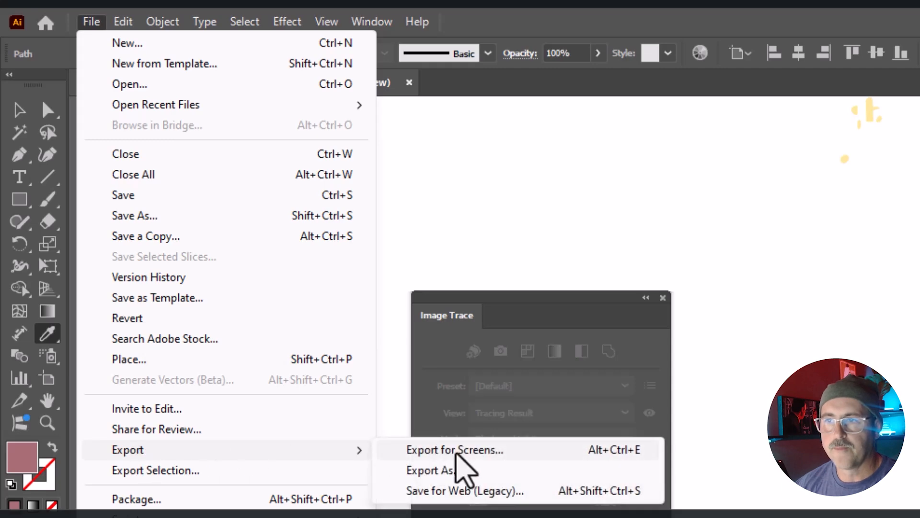
click(474, 488)
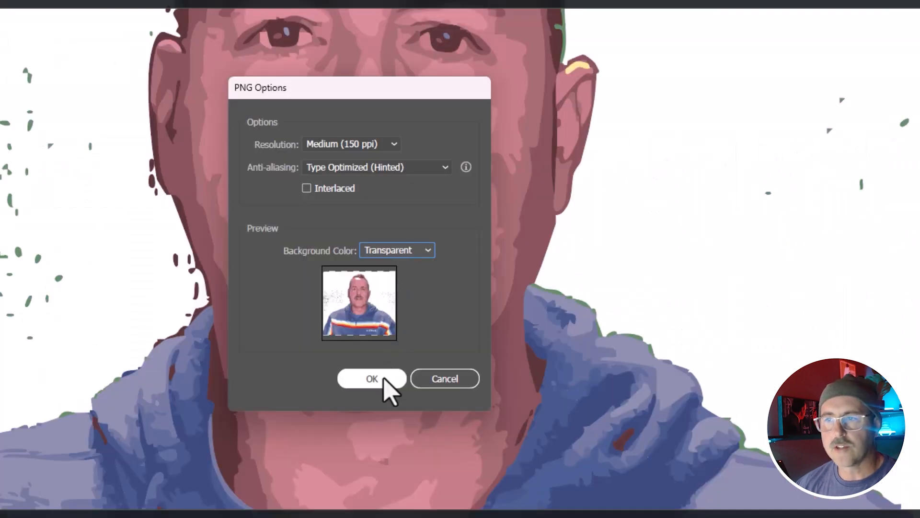
click(385, 146)
click(383, 148)
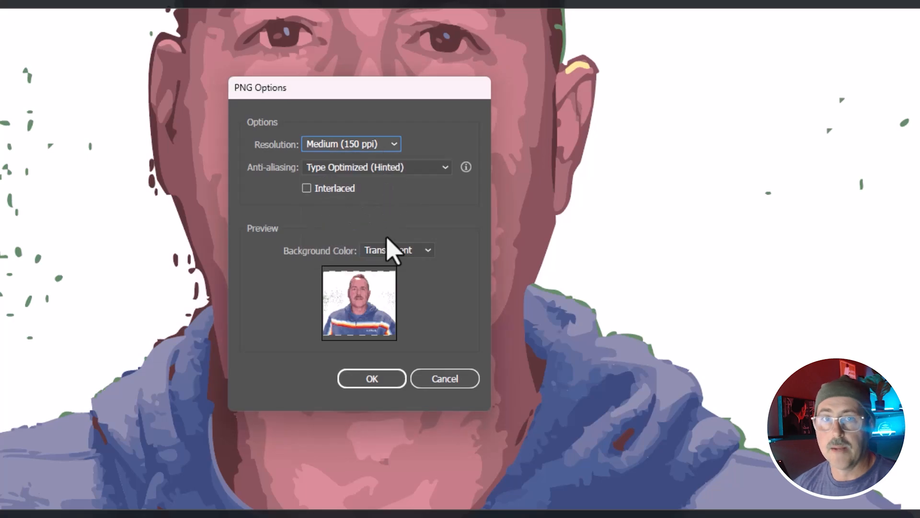
click(386, 381)
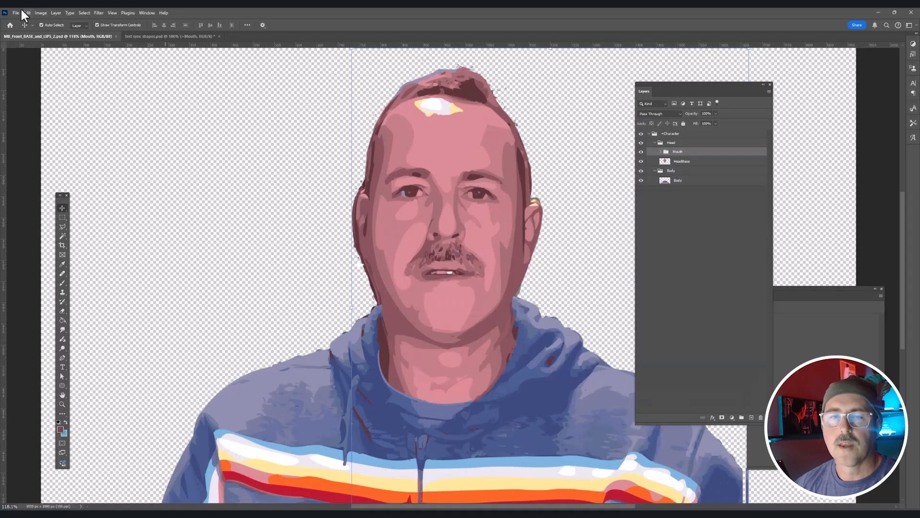
Switch to Photoshop and open the exported portrait MB_Front_6.png.
click(14, 12)
click(29, 32)
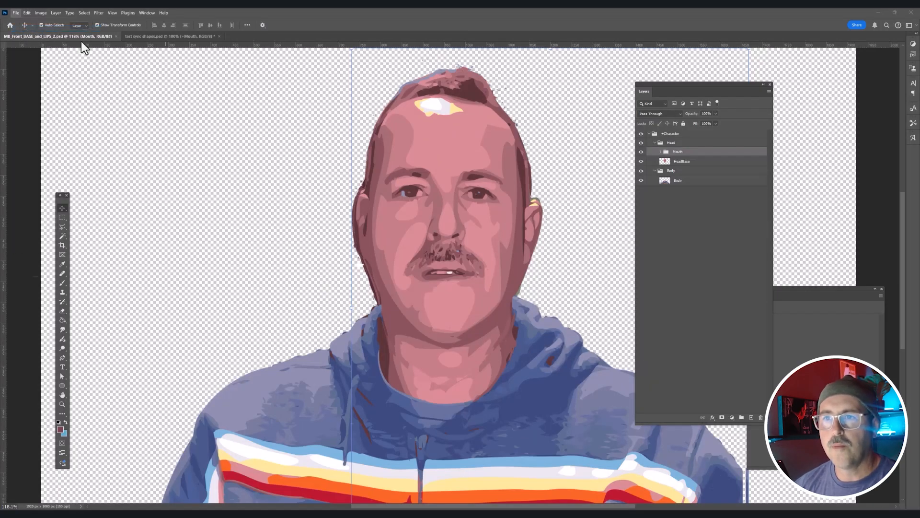
double_click(205, 68)
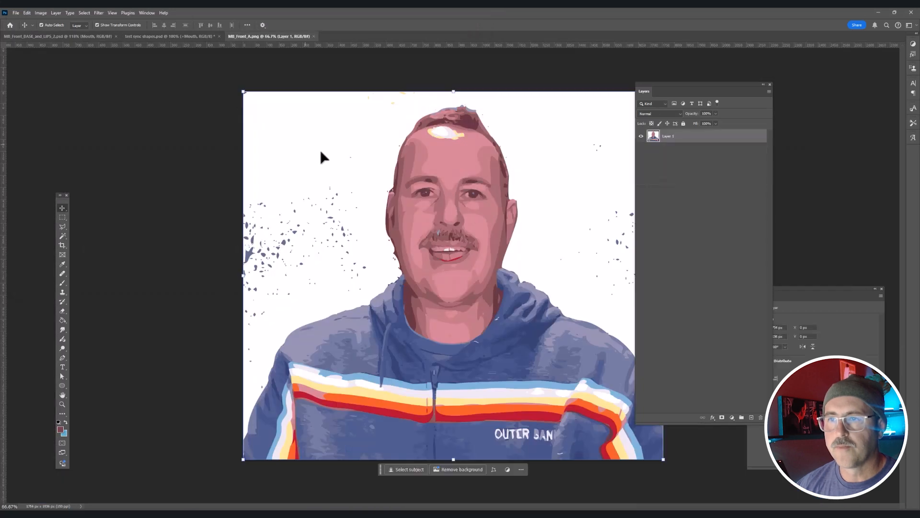
Preview the mouth-shape layers in the Mouth group of MB_Front_BASE_and_LIPS_2.psd by toggling their visibility.
drag(682, 86, 729, 93)
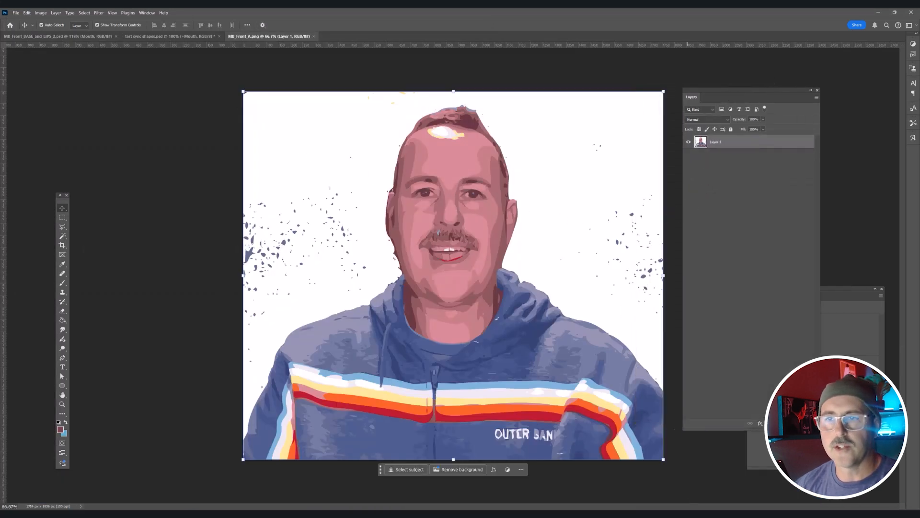
key(alt+Tab)
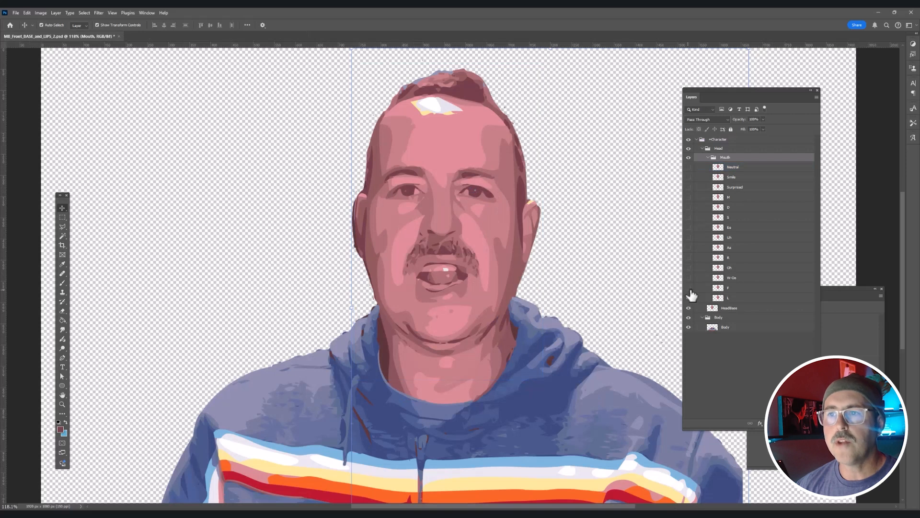
drag(691, 276, 689, 175)
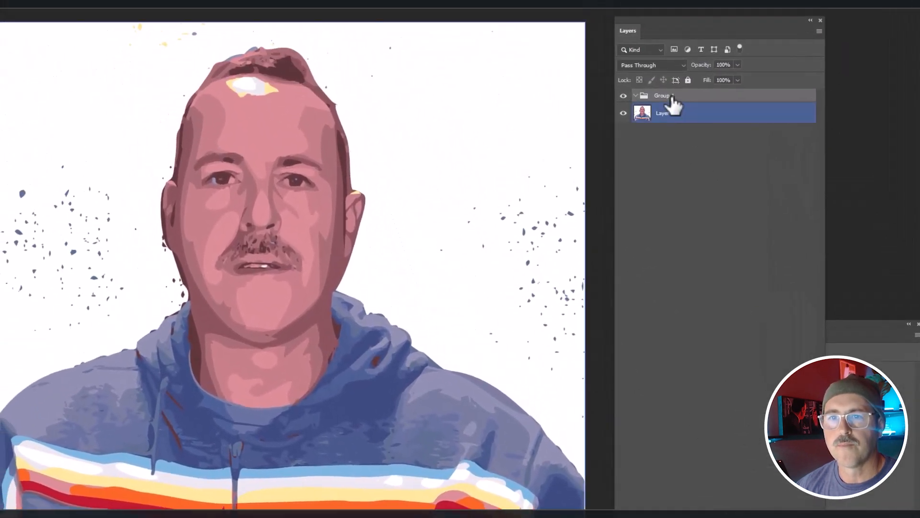
Name the new layer group Face and nest a second group named Mouth inside it.
double_click(646, 26)
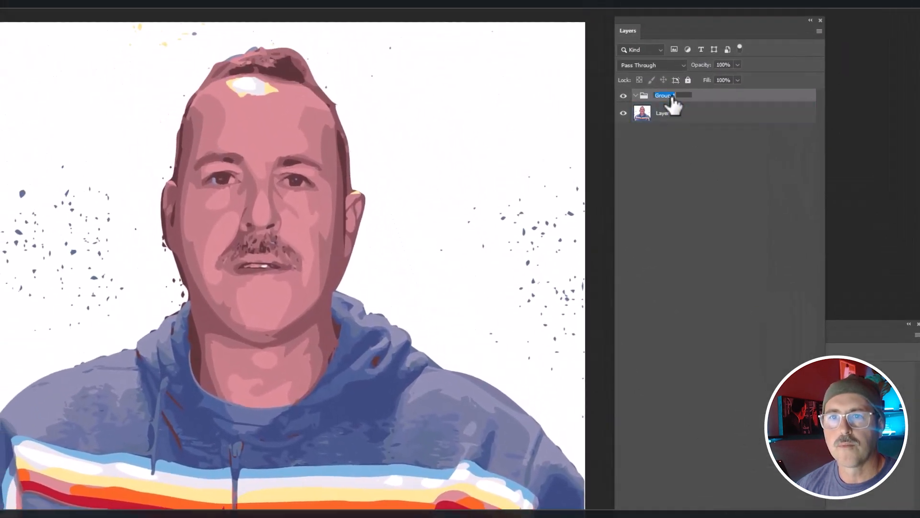
text(Face)
key(Return)
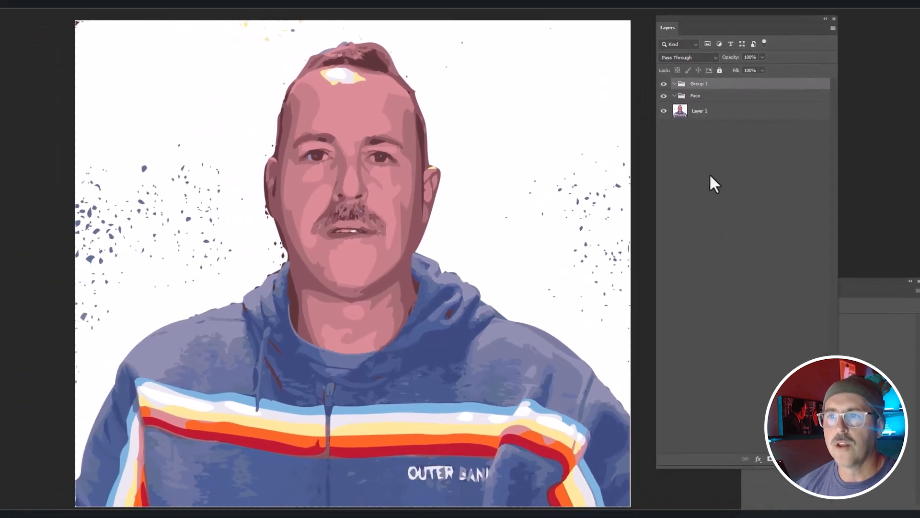
drag(703, 89, 696, 92)
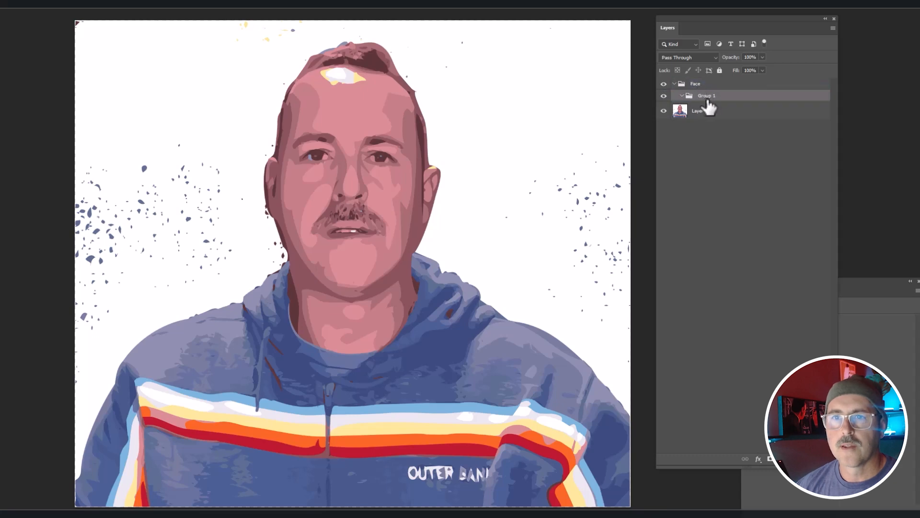
text(Mouth)
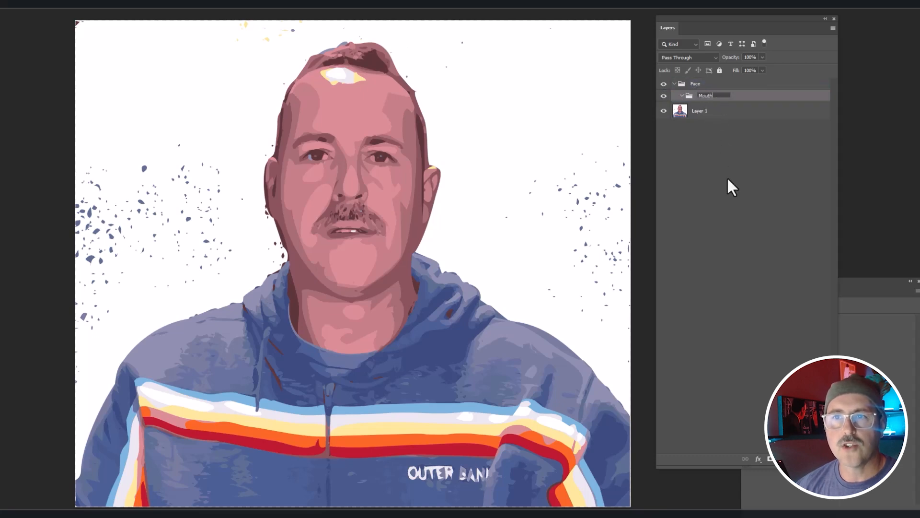
key(Return)
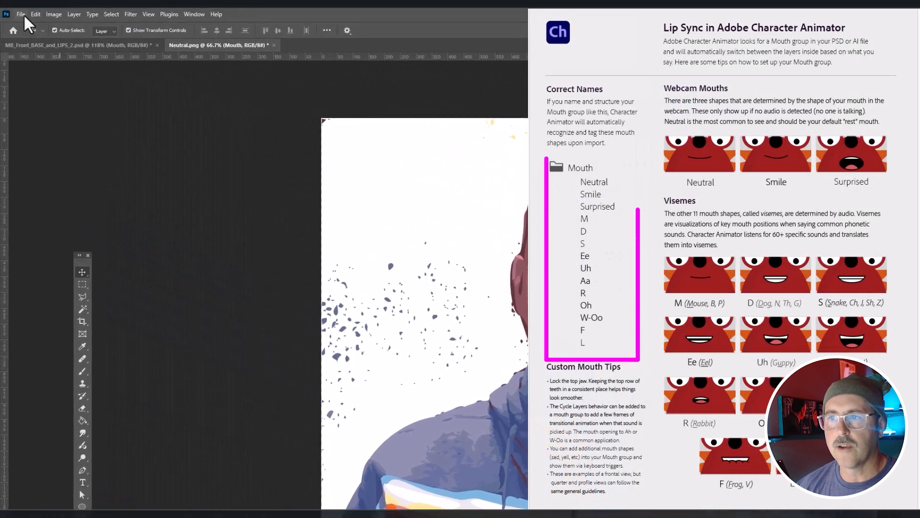
Embed the mouth-shape images from Neutral through W-Oo in the Mouth group, reusing the Ee image for the Smile layer.
click(21, 14)
click(54, 212)
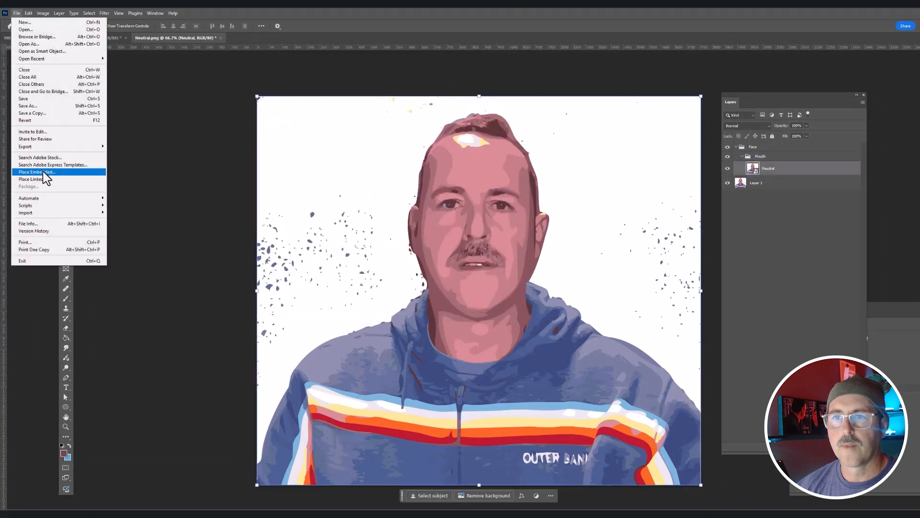
click(45, 177)
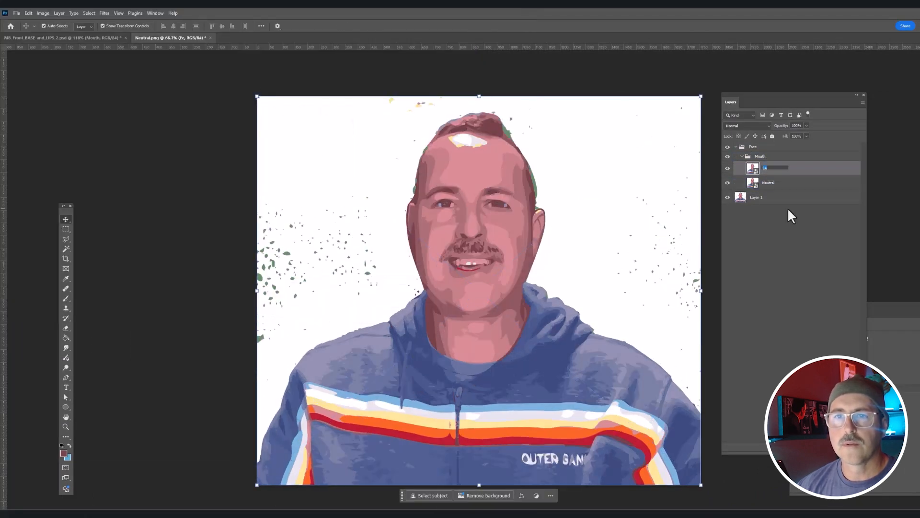
click(16, 13)
click(43, 178)
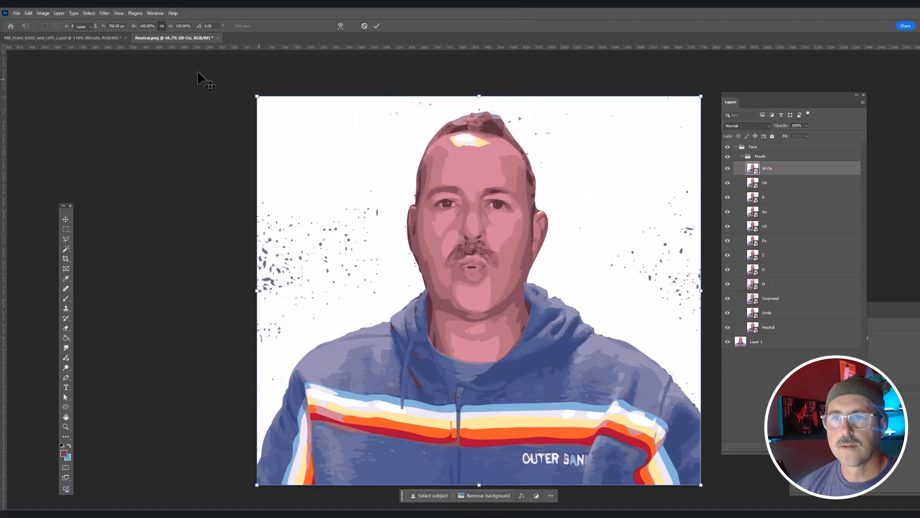
Embed the F and L mouth-shape images from the MB_Png_Processed folder above W-Oo in the Mouth group.
click(16, 13)
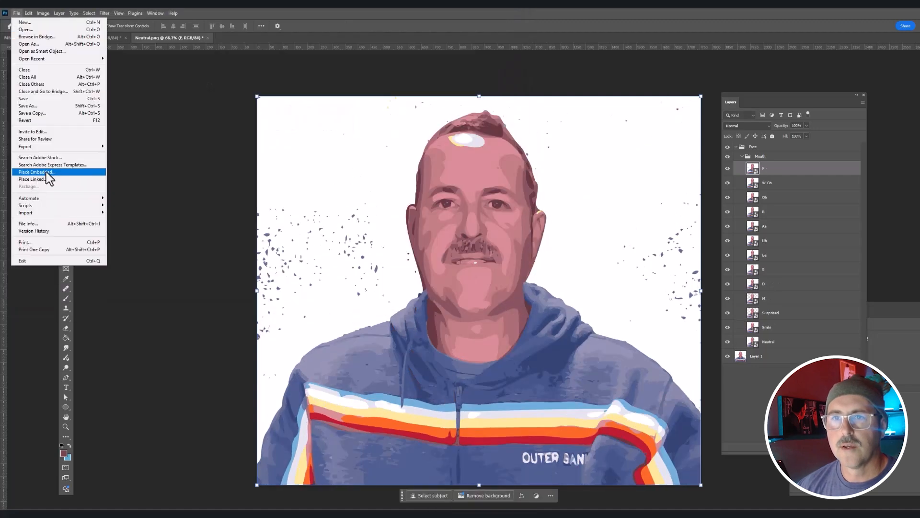
click(49, 176)
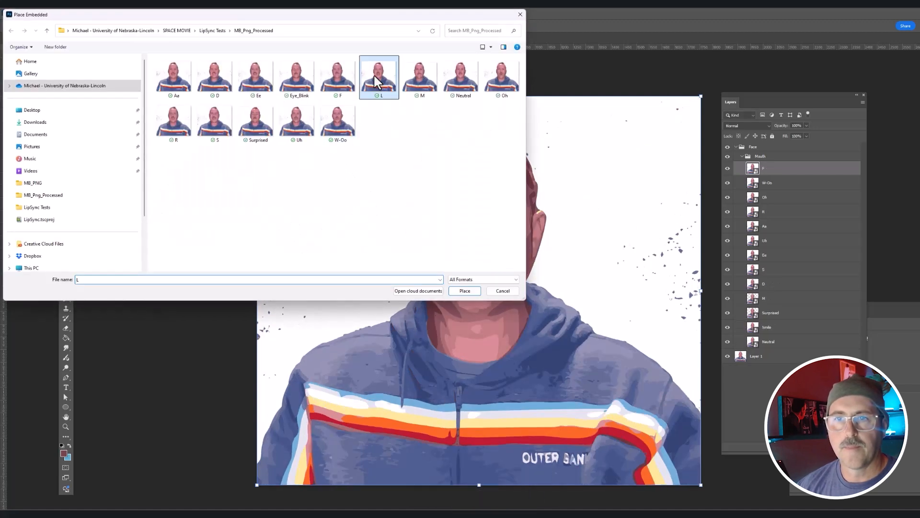
double_click(373, 74)
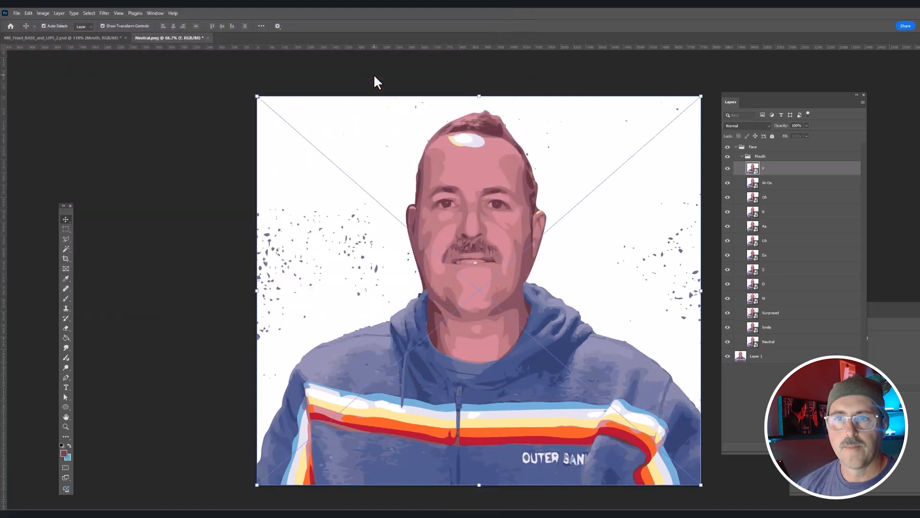
key(Return)
Reverse the stacking order of all mouth-shape layers from L to Neutral inside the Mouth group.
shift+click(793, 361)
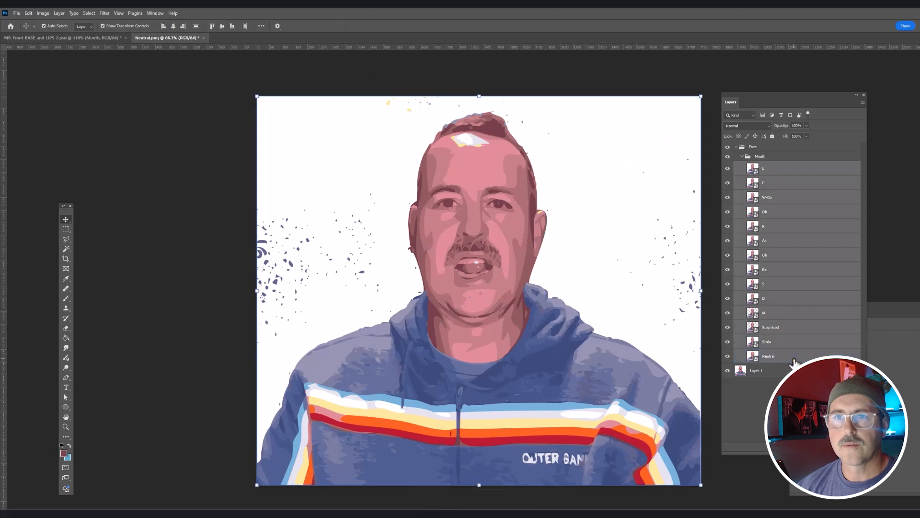
click(57, 13)
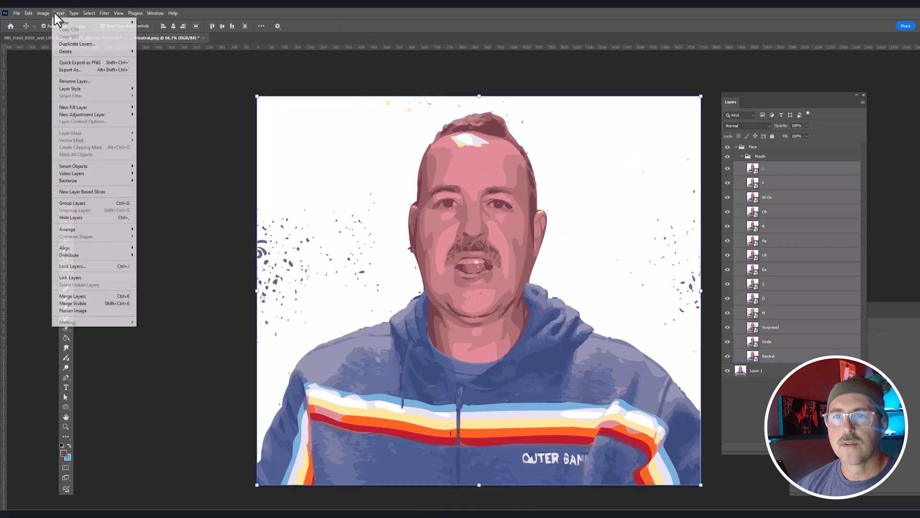
mouse_move(116, 230)
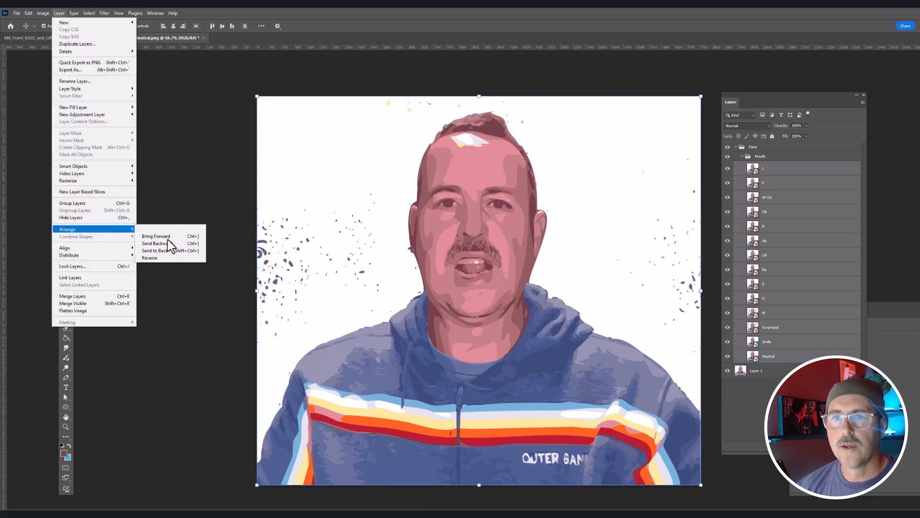
click(168, 257)
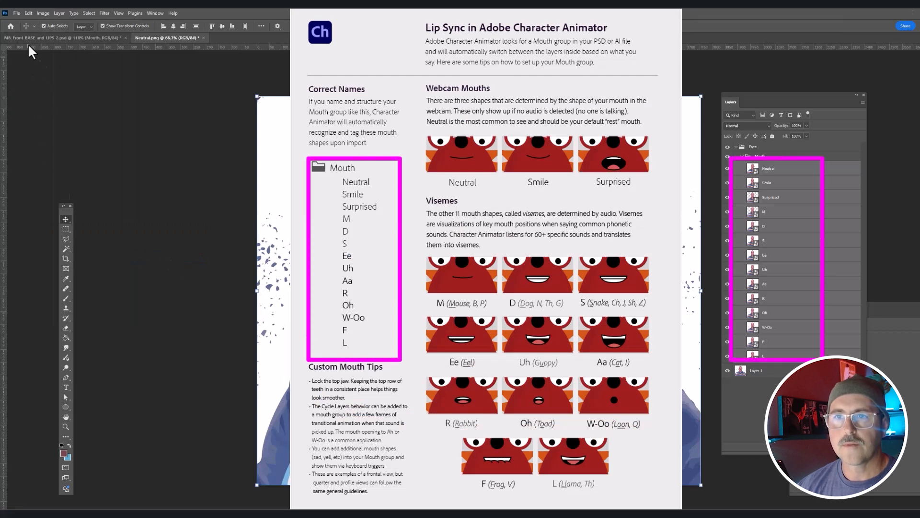
Rasterize all the mouth-shape layers from Neutral to L in the Mouth group.
click(791, 298)
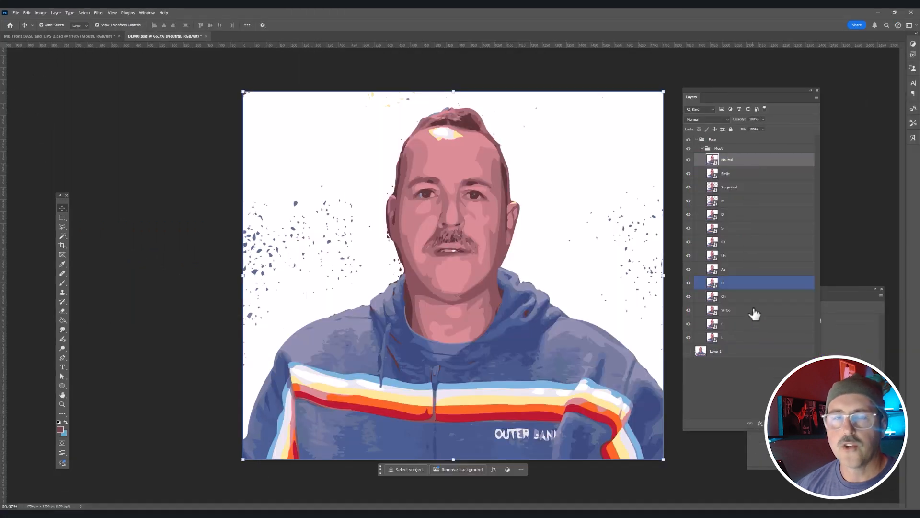
click(791, 341)
click(788, 356)
shift+click(745, 340)
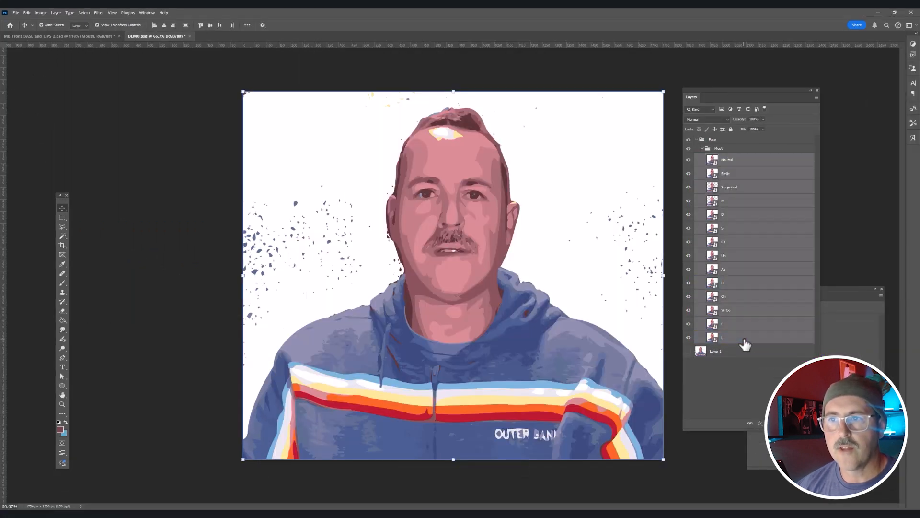
right_click(746, 338)
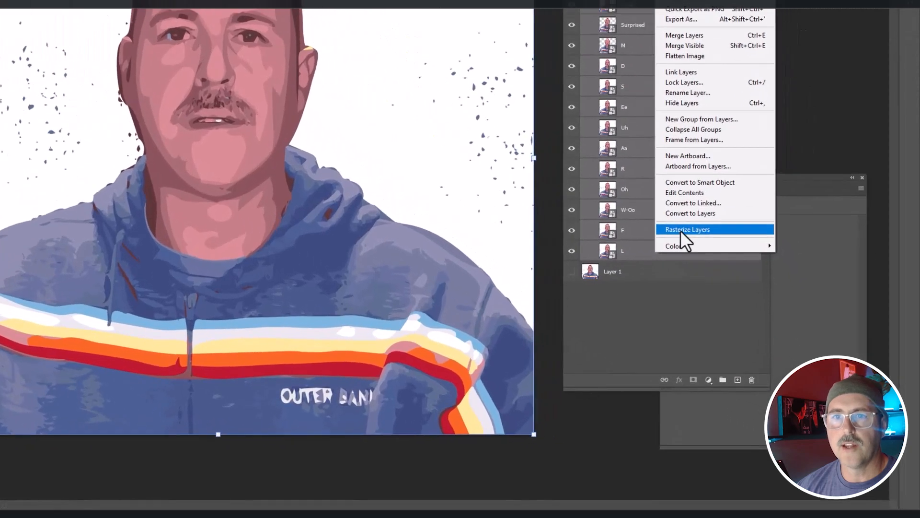
click(724, 277)
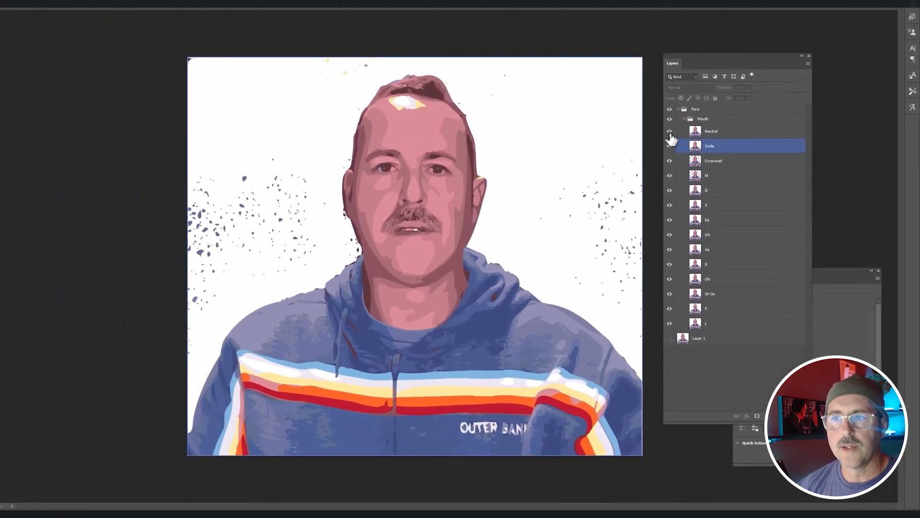
Outline the head and neck, invert the selection, and delete the background and hoodie from the L and F layers.
alt+click(615, 282)
click(672, 282)
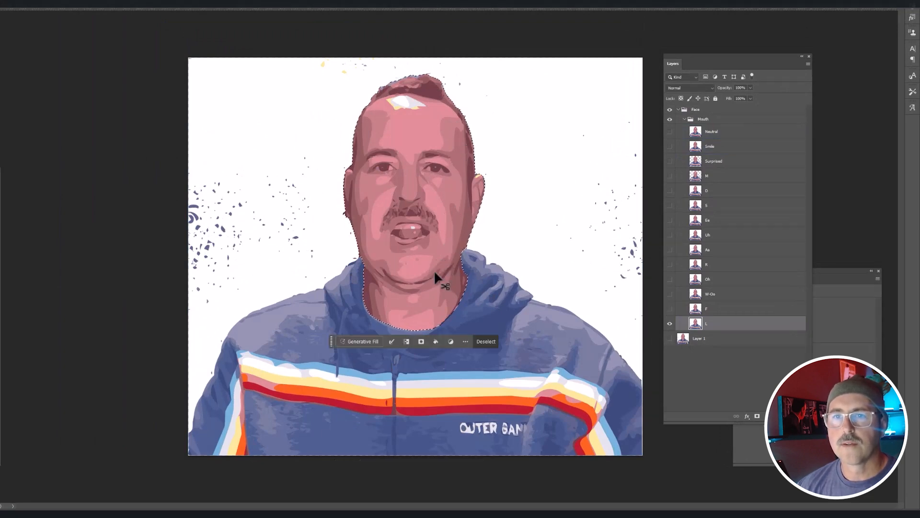
key(ctrl+shift+i)
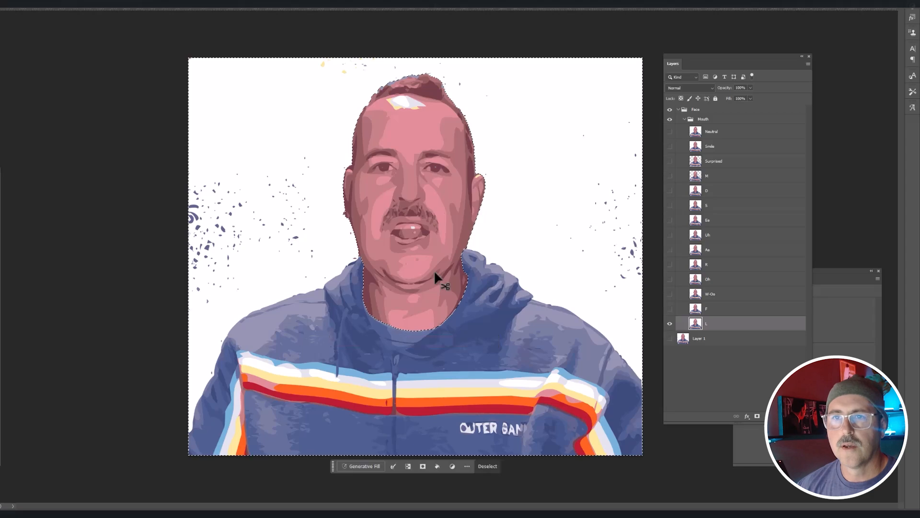
key(Delete)
click(669, 324)
click(670, 309)
click(710, 309)
key(Delete)
Delete everything around the head and neck from the W-Oo, Oh and R layers, using the same inverted selection.
click(670, 308)
click(670, 294)
click(710, 294)
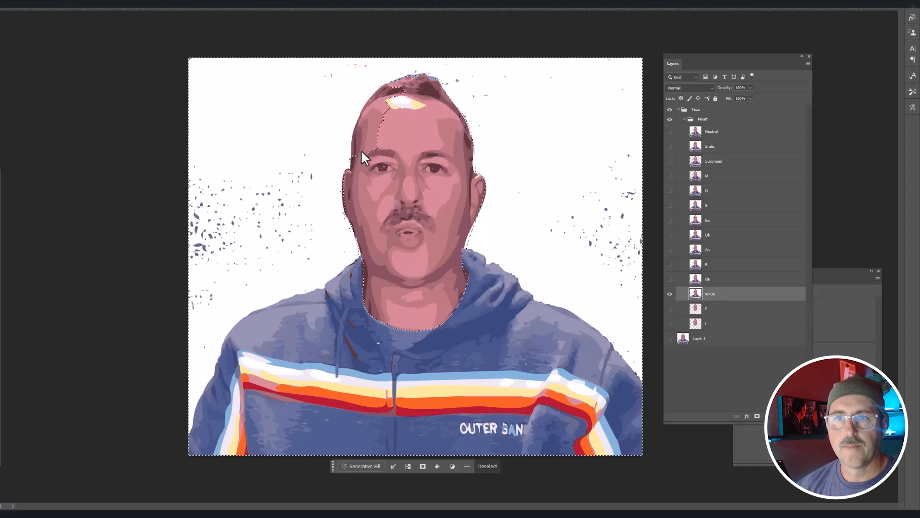
key(Delete)
click(669, 279)
click(709, 279)
key(Delete)
click(670, 265)
click(709, 264)
key(Delete)
Delete the background and hoodie from the Aa, Uh and Ee layers with the existing selection.
click(670, 249)
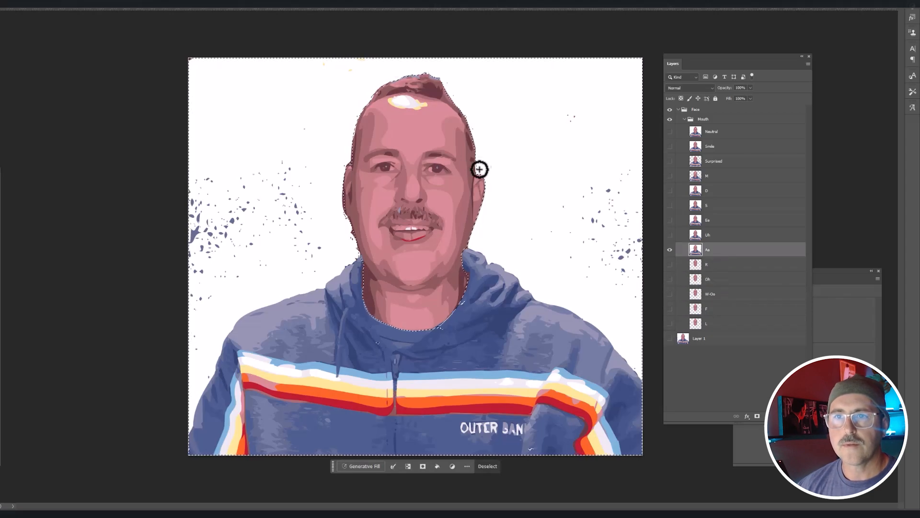
key(Delete)
click(670, 250)
click(670, 235)
click(710, 234)
key(Delete)
click(670, 234)
click(670, 220)
click(711, 221)
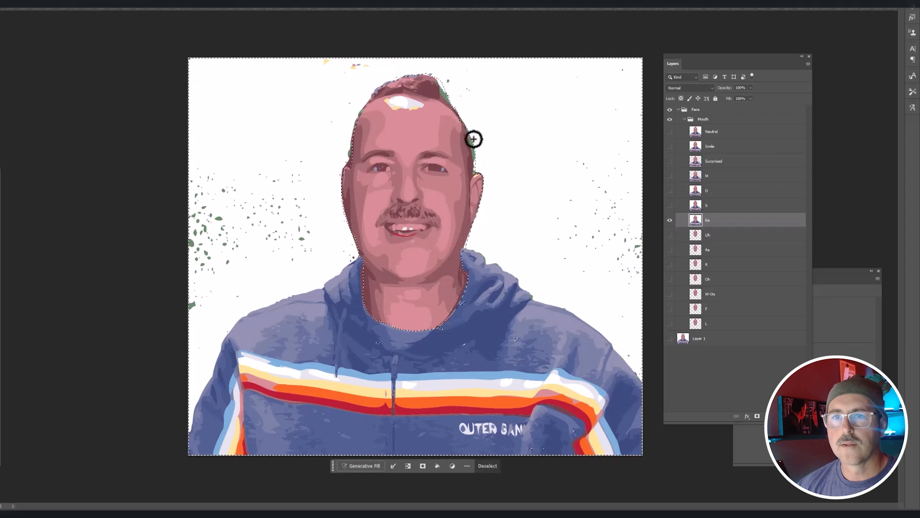
key(Delete)
Delete the area outside the head and neck from the S, D and M layers.
click(670, 220)
click(670, 206)
click(699, 206)
key(Delete)
click(670, 190)
click(698, 194)
key(Delete)
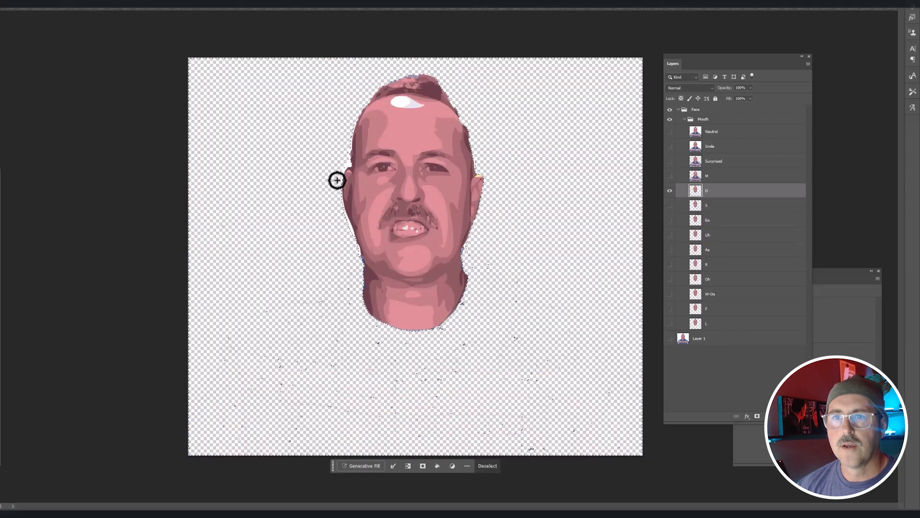
click(670, 175)
click(709, 175)
key(Delete)
Remove the surroundings of the head from the Surprised, Smile and Neutral layers, and clear the selection.
click(670, 161)
click(710, 162)
key(Delete)
click(670, 147)
click(716, 148)
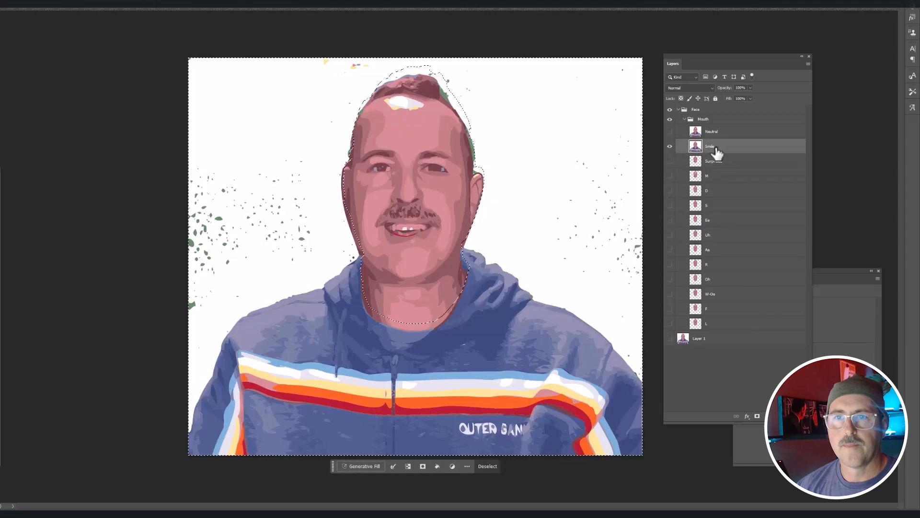
key(Delete)
click(669, 132)
click(710, 132)
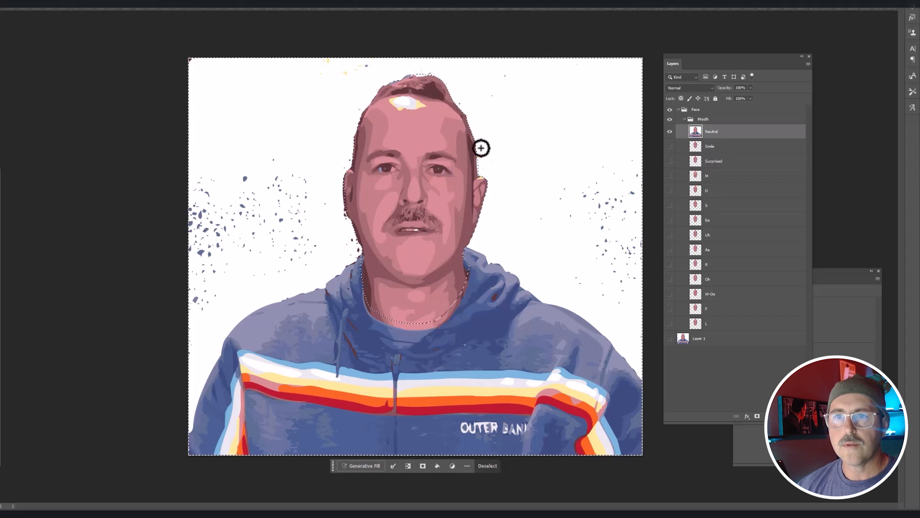
key(Delete)
click(670, 131)
key(ctrl+d)
Show the Layer 1 base image and preview the Smile and Surprised heads over it one at a time.
click(671, 351)
drag(670, 338, 706, 328)
click(670, 147)
click(452, 162)
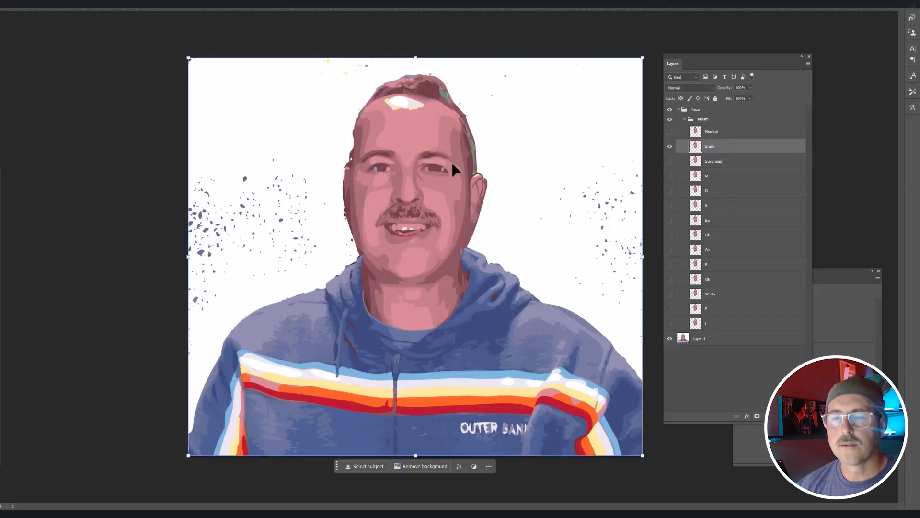
click(670, 146)
click(670, 161)
click(728, 164)
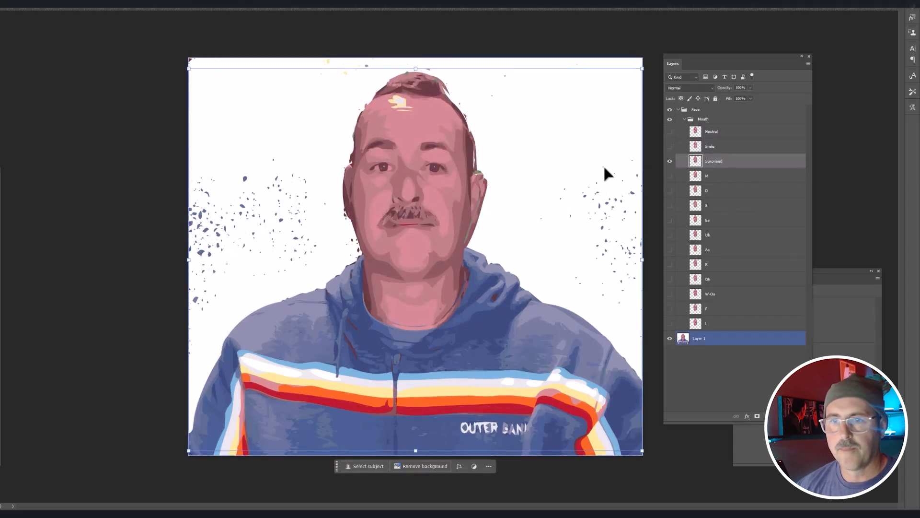
click(670, 161)
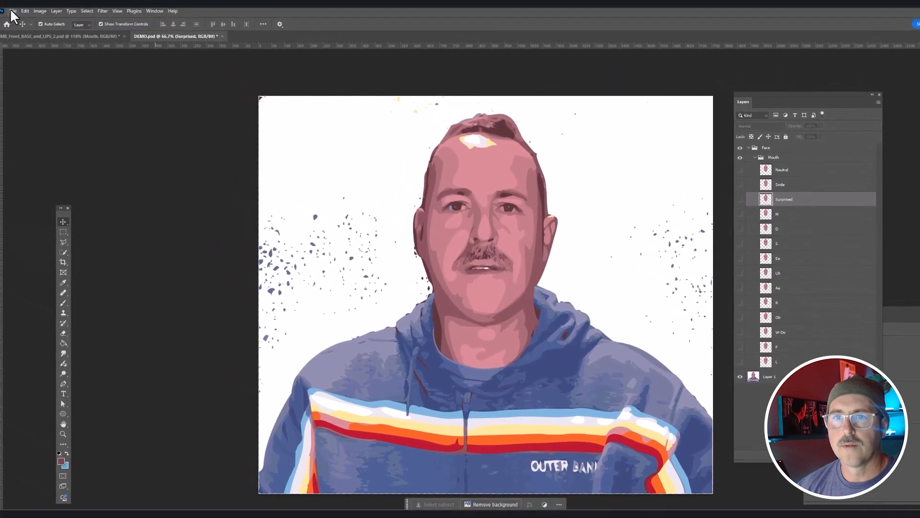
Save the DEMO.psd document.
click(17, 12)
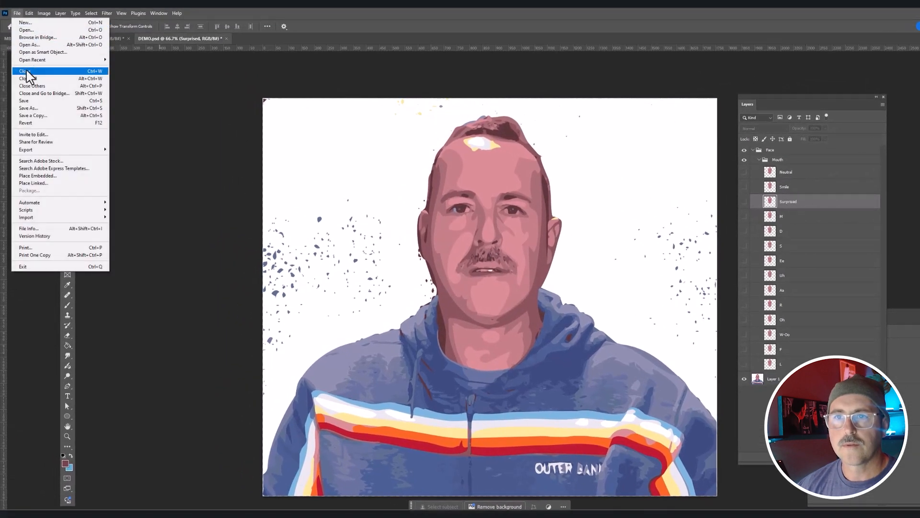
click(27, 100)
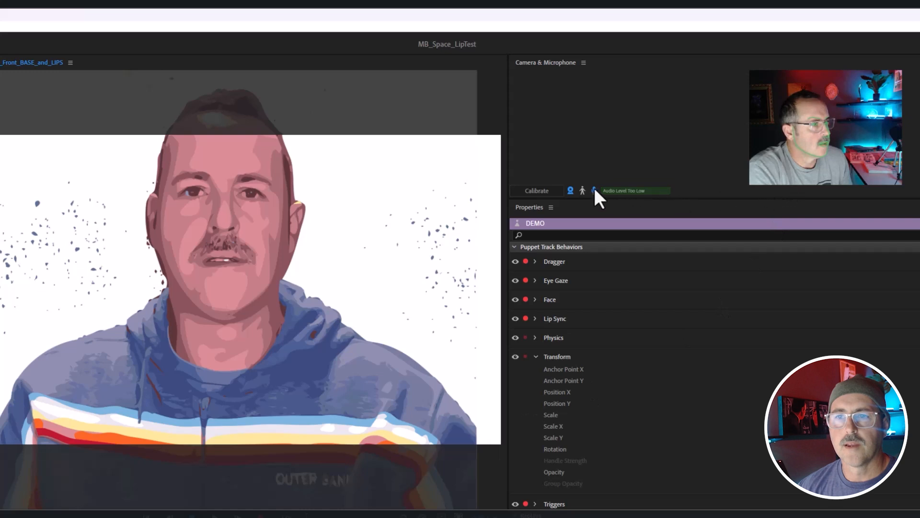
Switch to Voice Recorder, stop the voice recording, and upload the Hello M4A file to the Podcastle M4A to WAV converter.
click(553, 188)
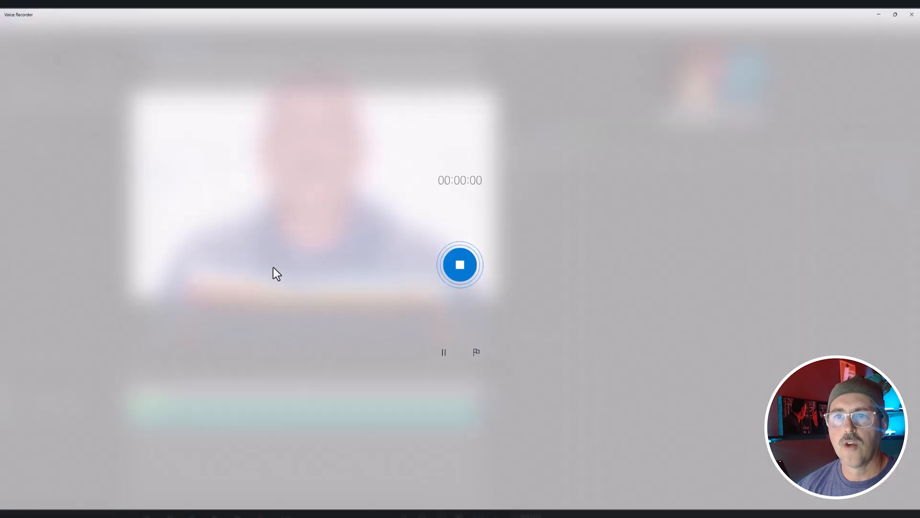
click(463, 266)
right_click(130, 103)
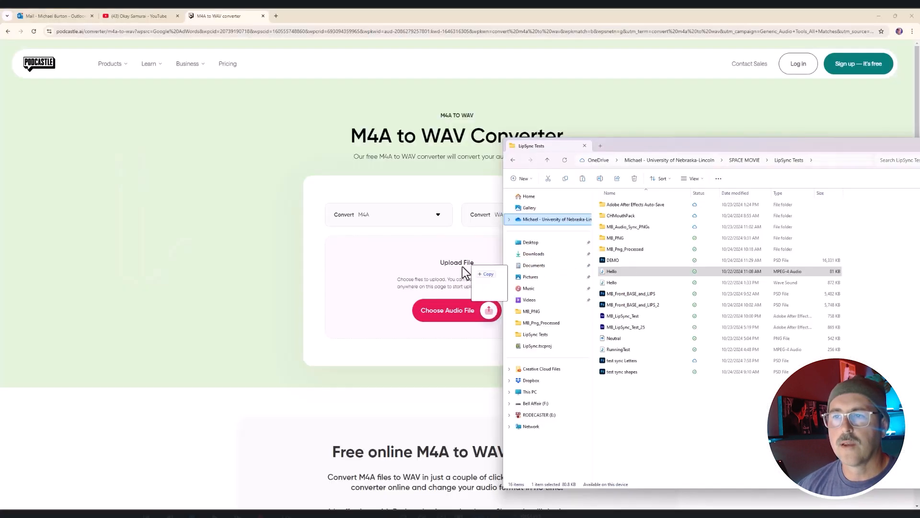
drag(462, 266, 412, 273)
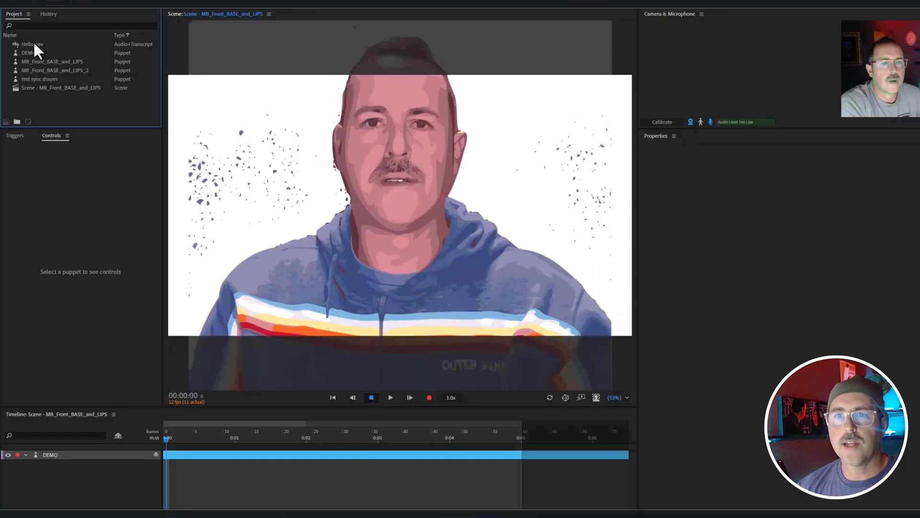
In Character Animator, add Hello.wav to the scene timeline and select its transcript text "Hello gang, how are you doing?".
drag(33, 41, 129, 485)
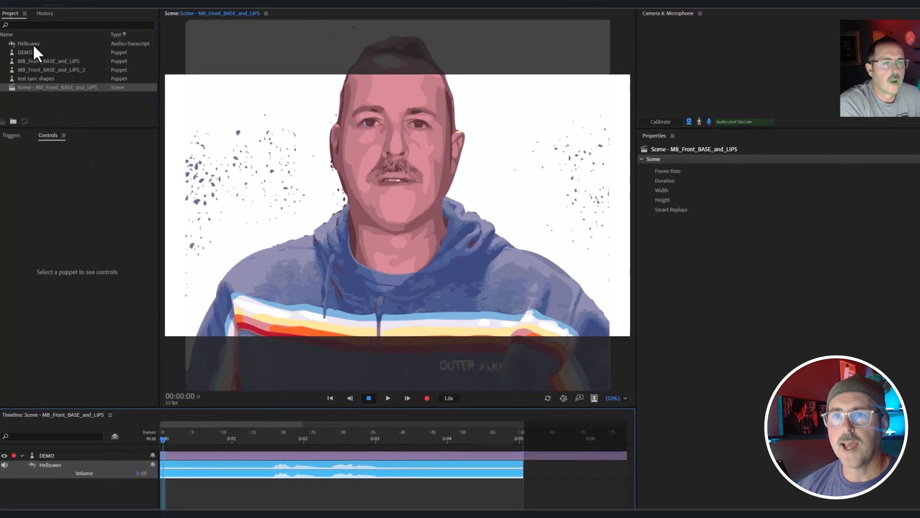
click(33, 44)
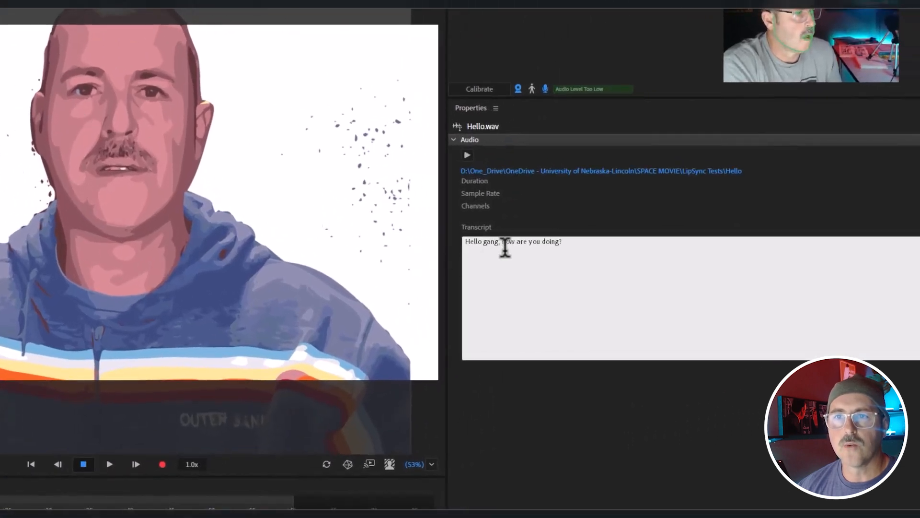
click(572, 243)
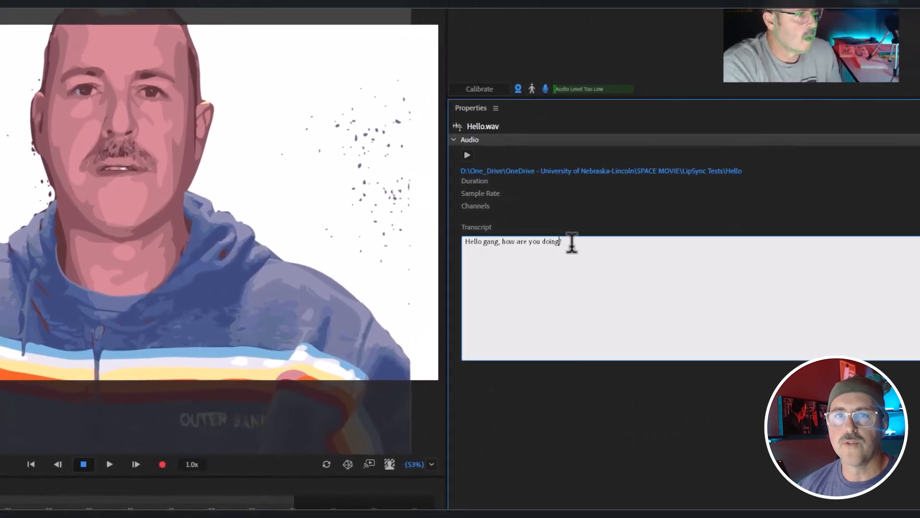
drag(562, 238, 463, 241)
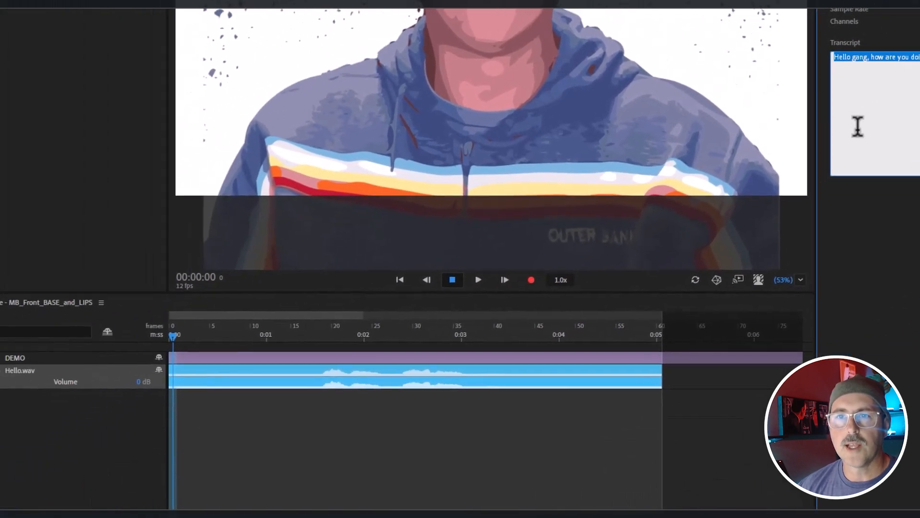
Select the DEMO puppet and Hello.wav tracks and compute a lip sync take from audio and transcript.
drag(418, 419, 326, 363)
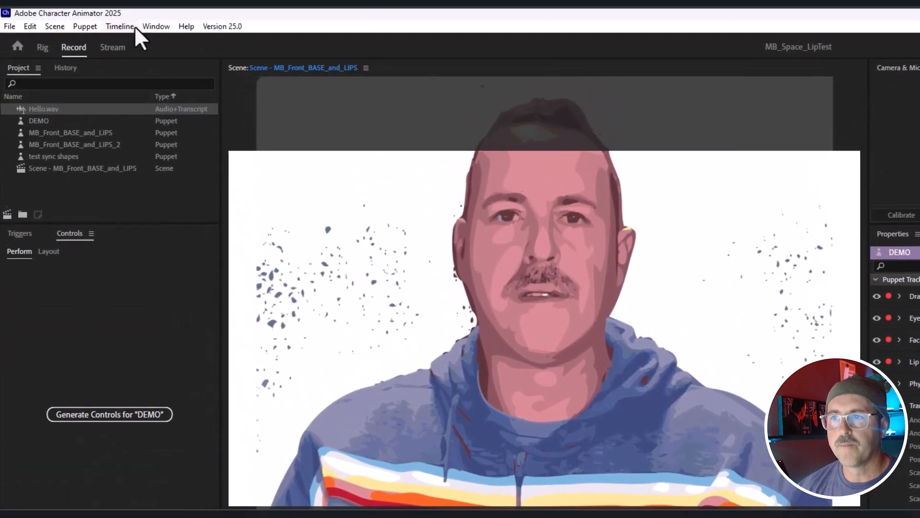
click(120, 30)
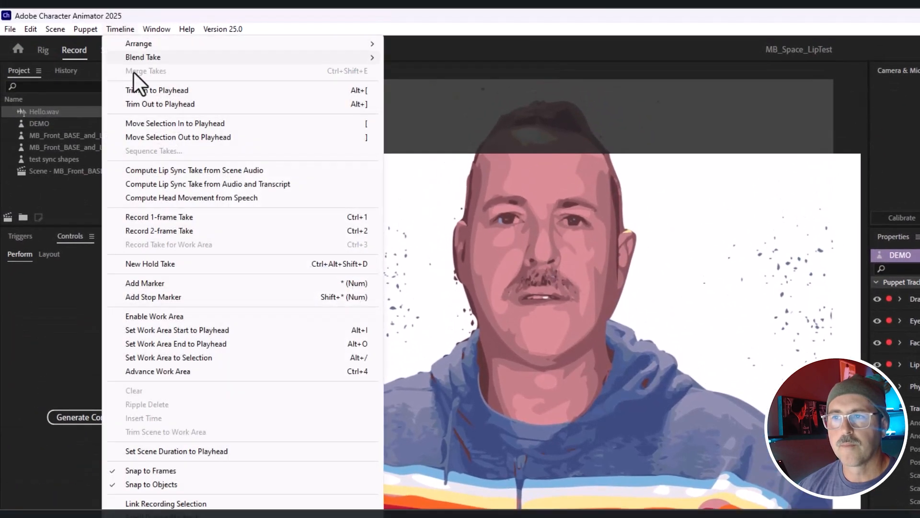
click(173, 183)
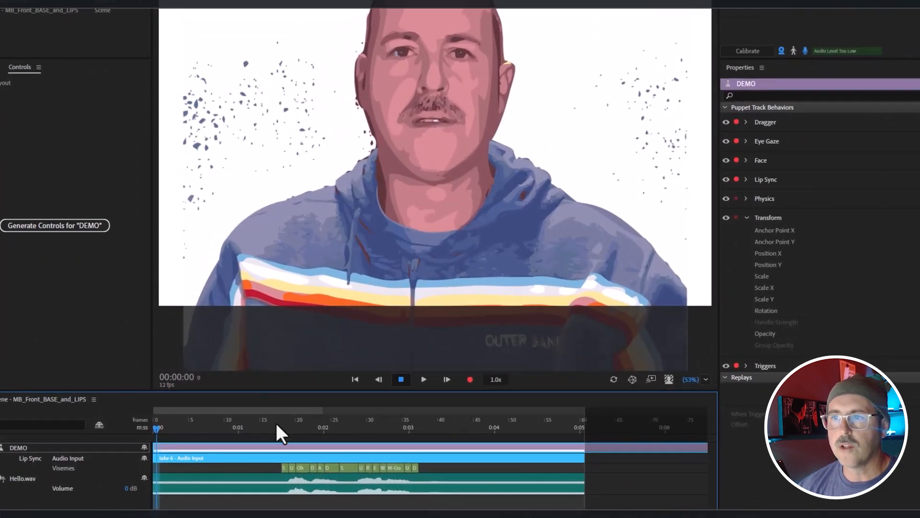
Play back the computed lip sync from 00:01:05, just before the first viseme.
click(277, 423)
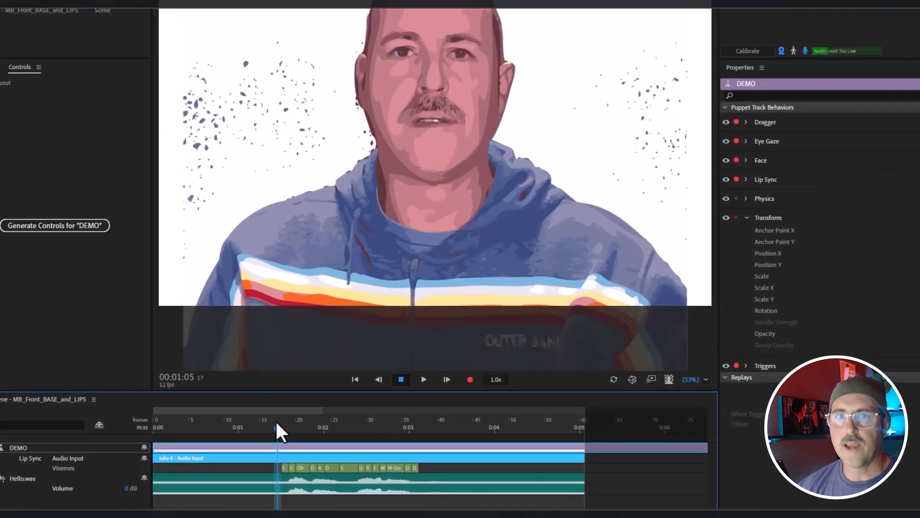
key(space)
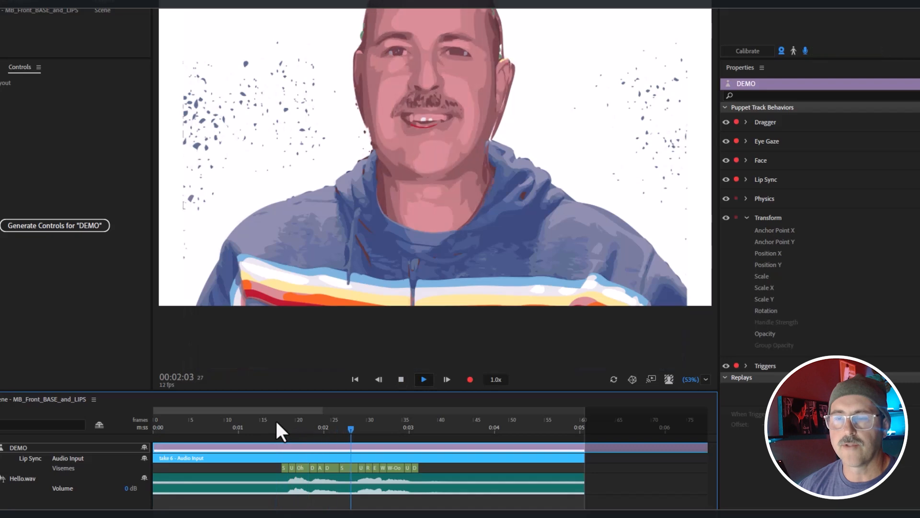
key(space)
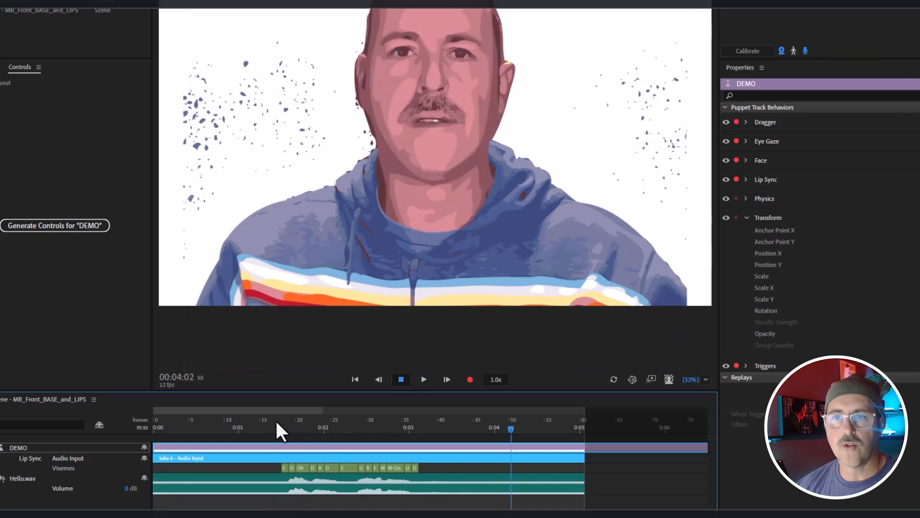
Silence the S viseme at 00:02:03 in the lip sync take, leaving a gap between the two phrases.
drag(287, 422, 348, 428)
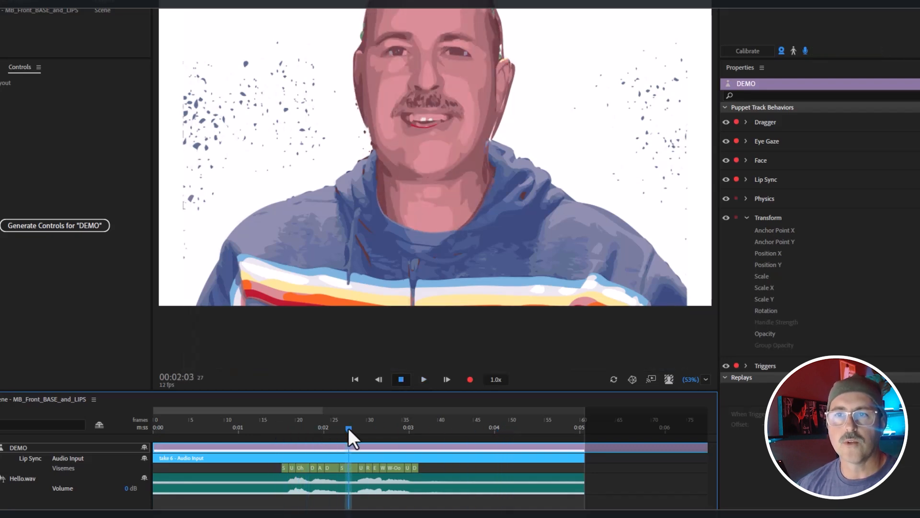
click(349, 469)
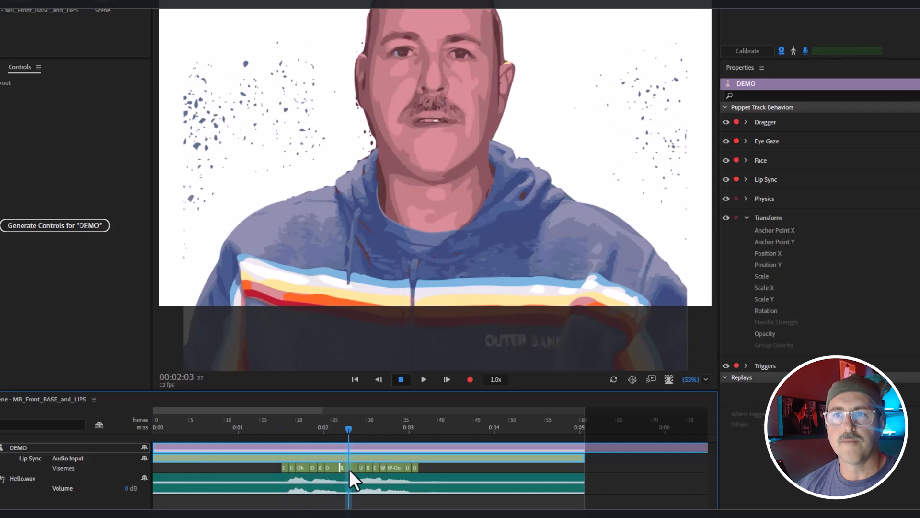
right_click(349, 469)
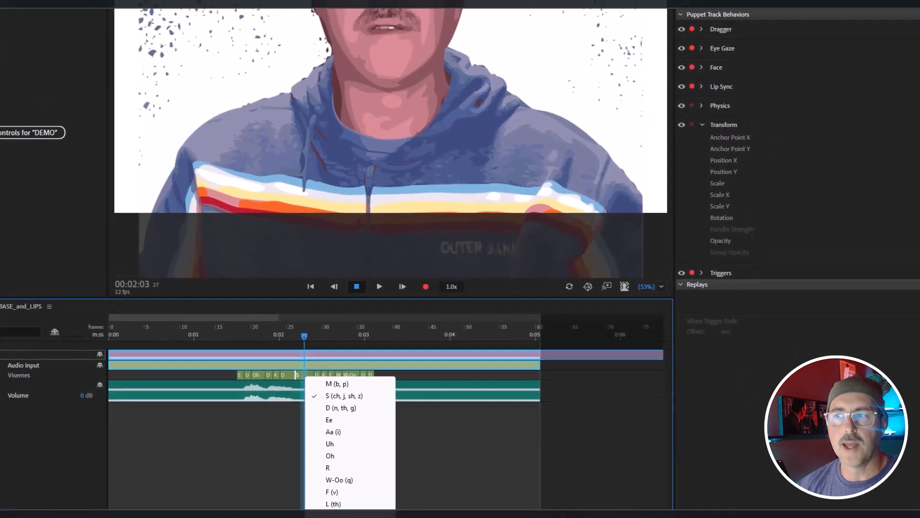
click(347, 498)
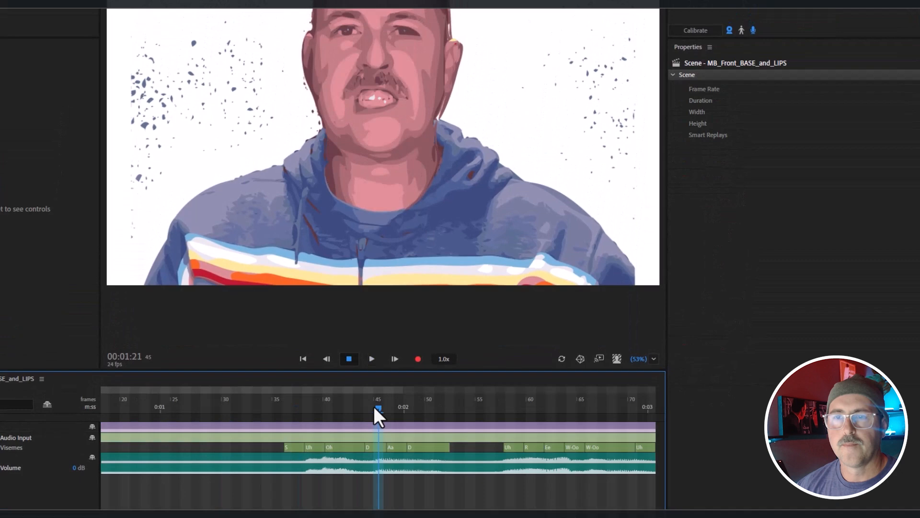
Scrub to the D viseme at 00:02:01, and in Photoshop move the D layer above S in the Mouth group.
drag(374, 408, 419, 412)
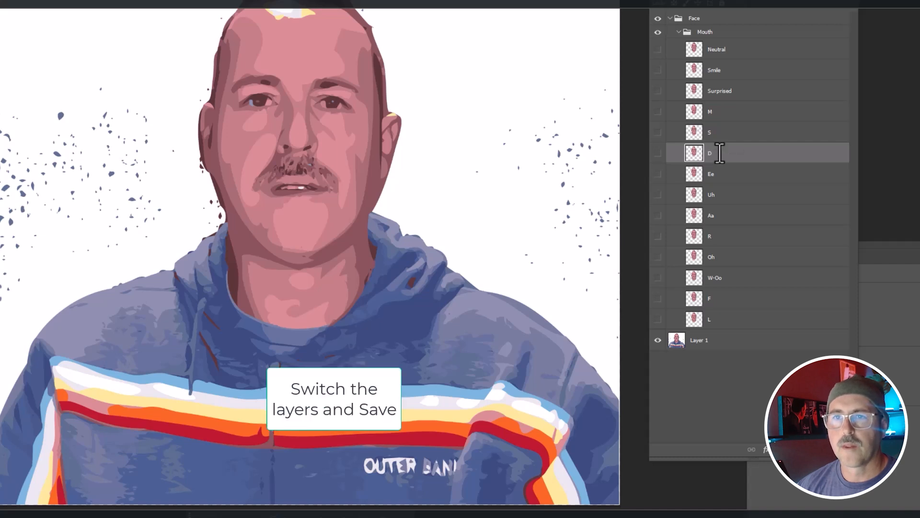
drag(721, 153, 724, 127)
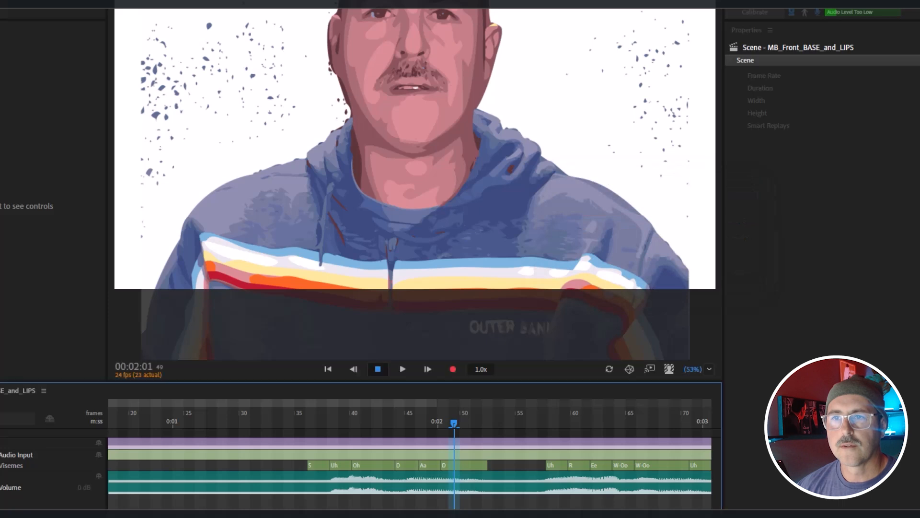
In Character Animator, play back the lip sync from 00:01:11 to check the updated mouth shapes.
click(296, 412)
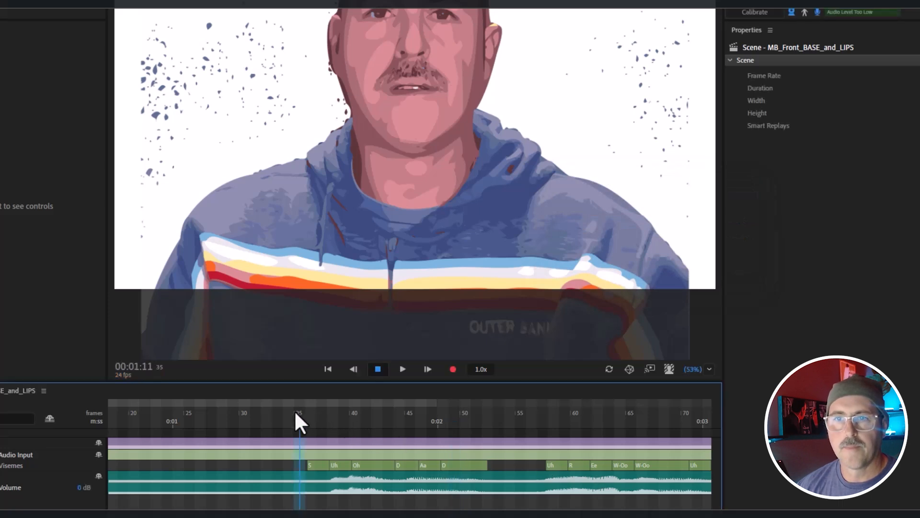
key(space)
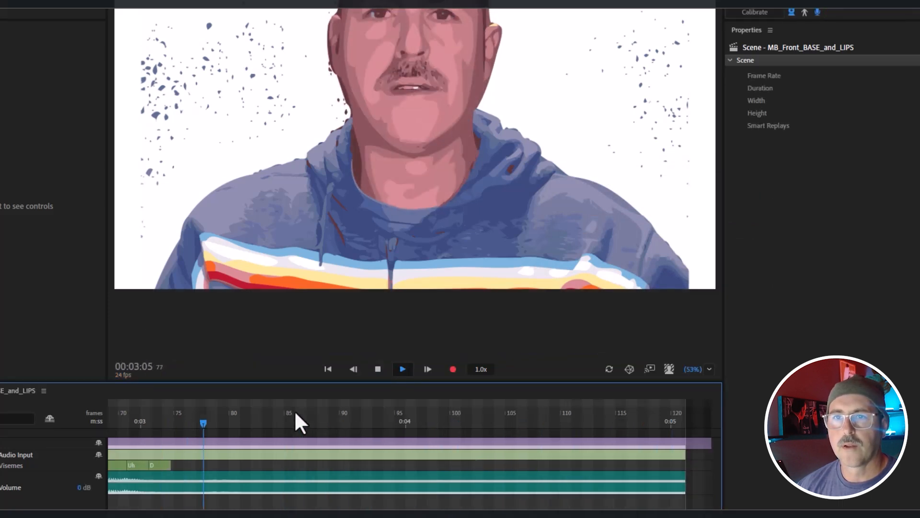
key(space)
key(Right)
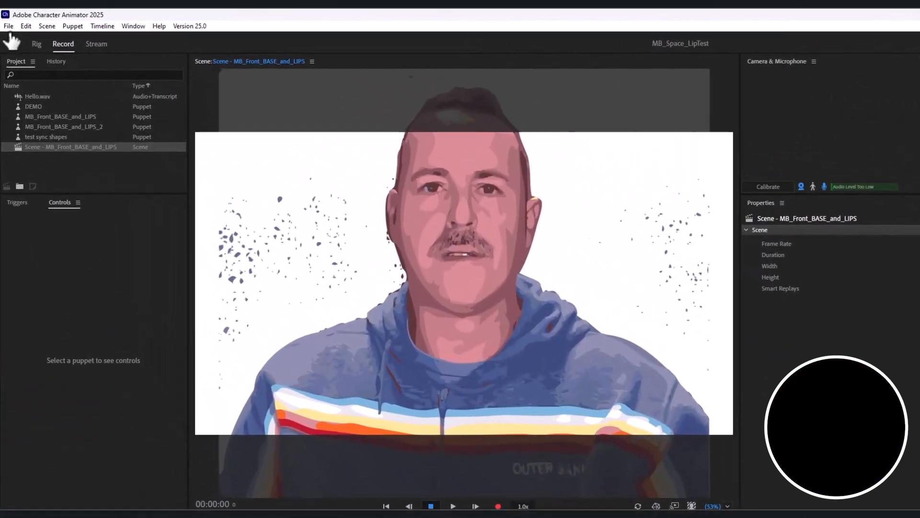
Export the scene as a PNG sequence and WAV to Downloads, and locate the exported WAV in its folder.
click(9, 26)
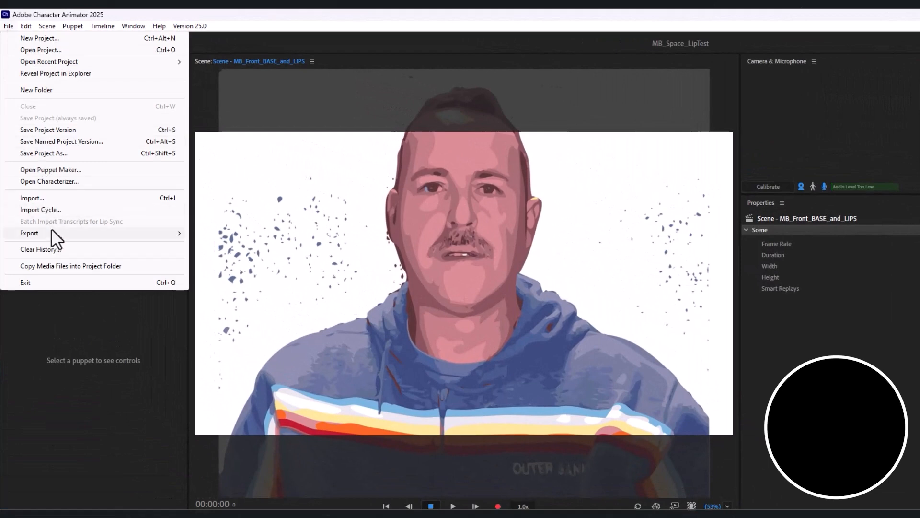
mouse_move(55, 235)
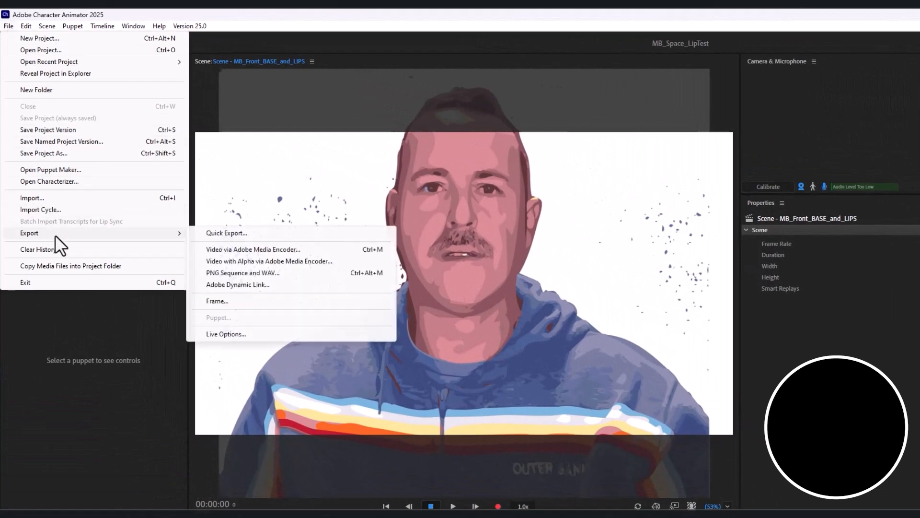
click(261, 272)
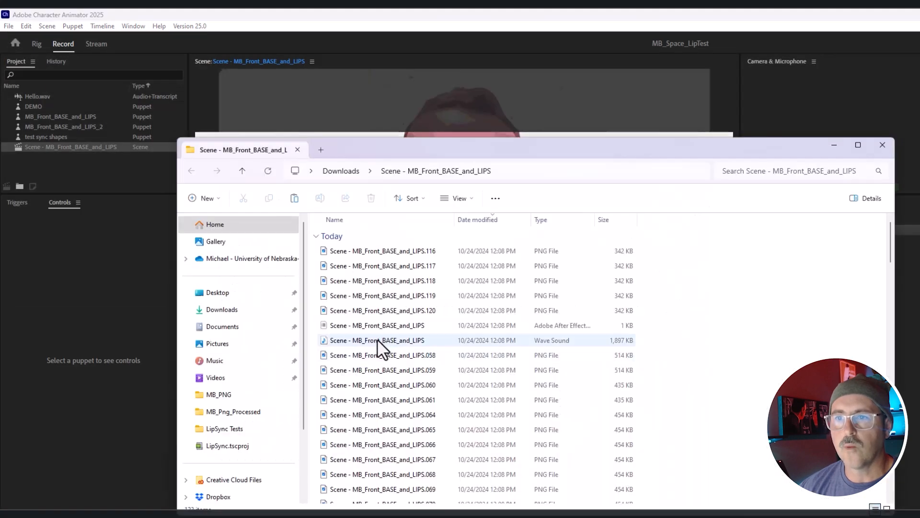
click(376, 340)
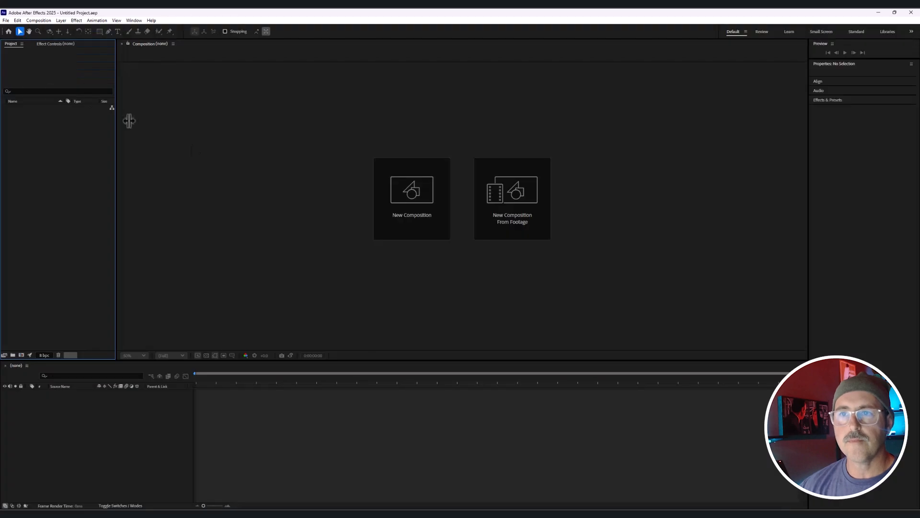
In After Effects, create a new 1920x1080 composition with the frame rate set to 24 fps.
click(407, 190)
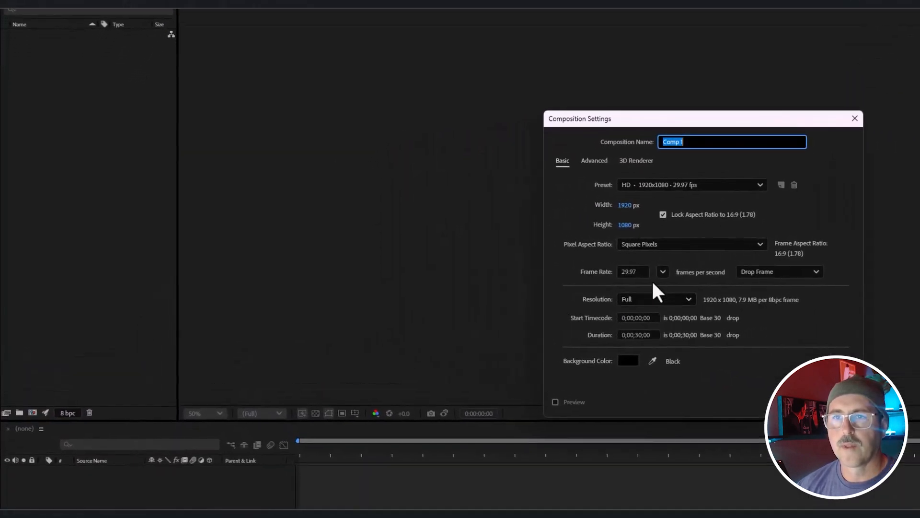
click(663, 271)
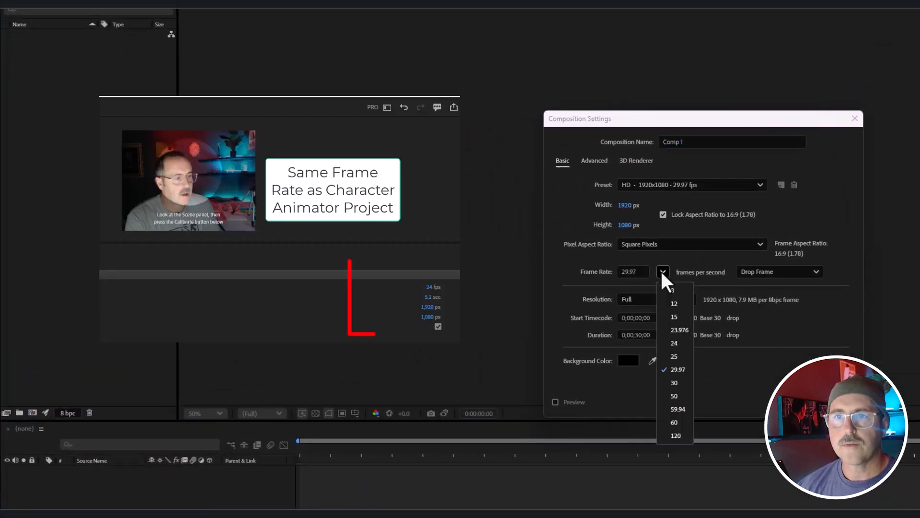
click(680, 342)
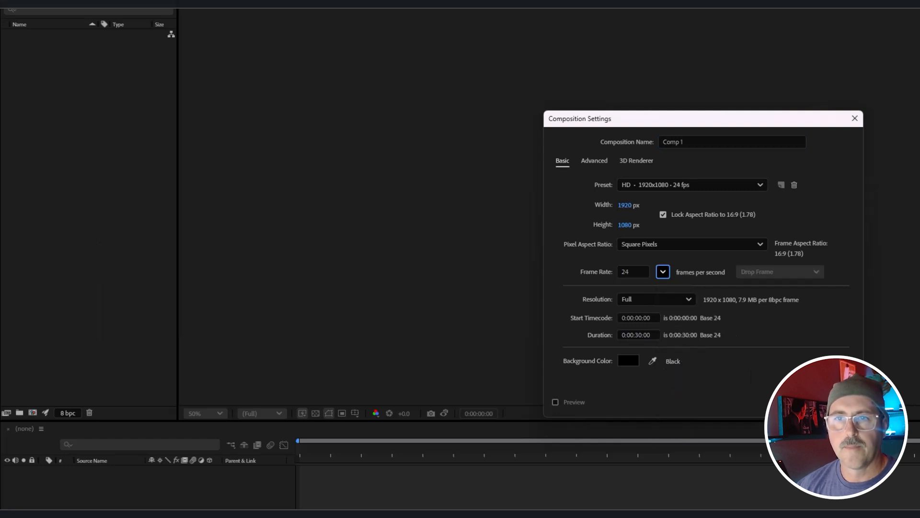
key(Return)
Import the exported Scene - MB_Front_BASE_and_LIPS images as a PNG sequence and interpret the footage at 24 frames per second.
double_click(62, 106)
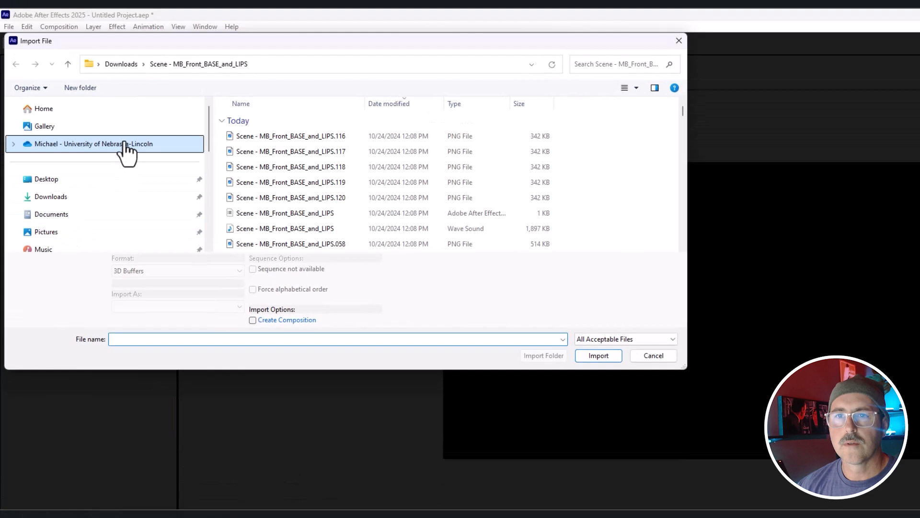
click(252, 139)
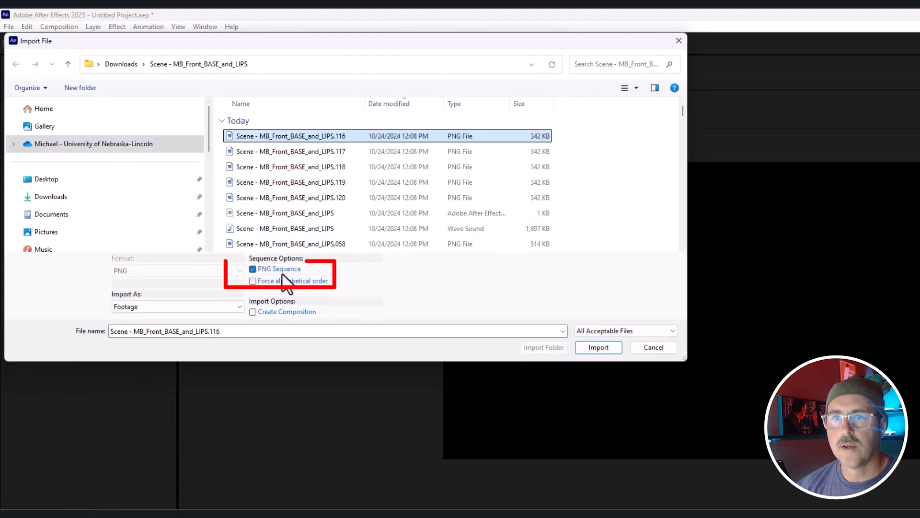
click(600, 348)
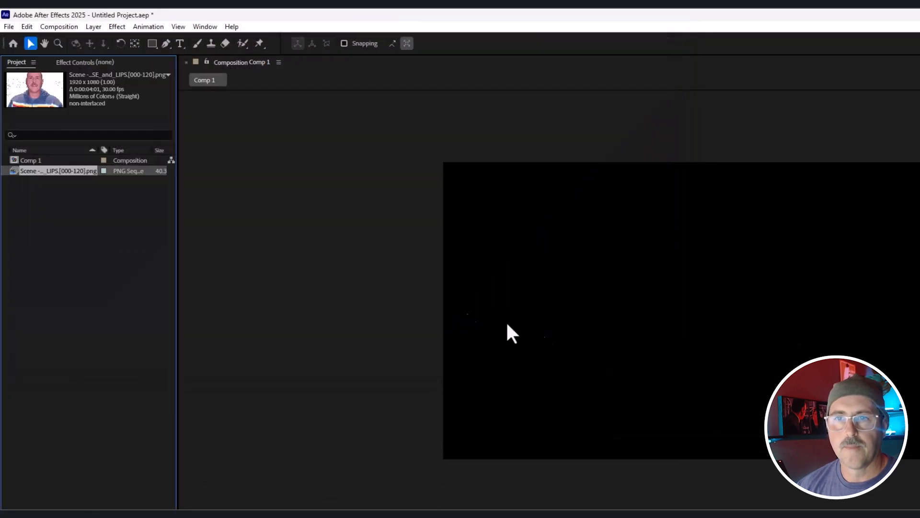
right_click(62, 170)
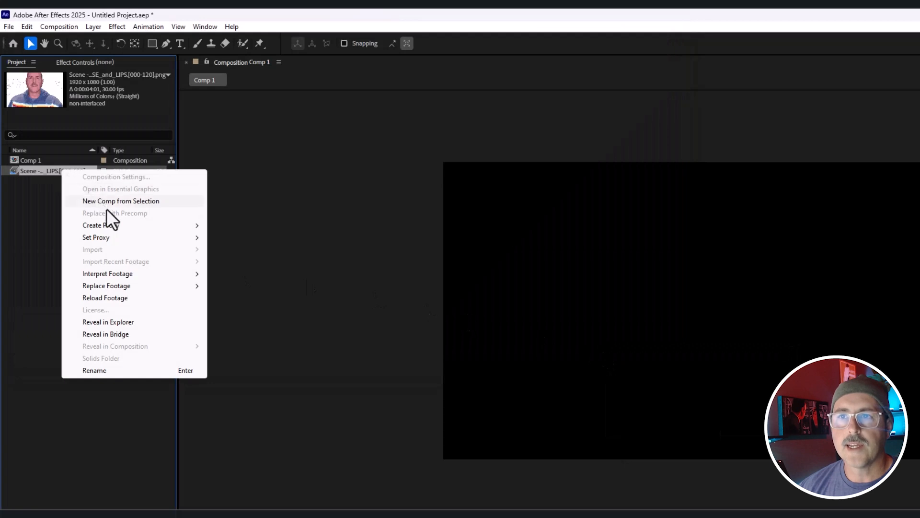
mouse_move(129, 275)
click(240, 275)
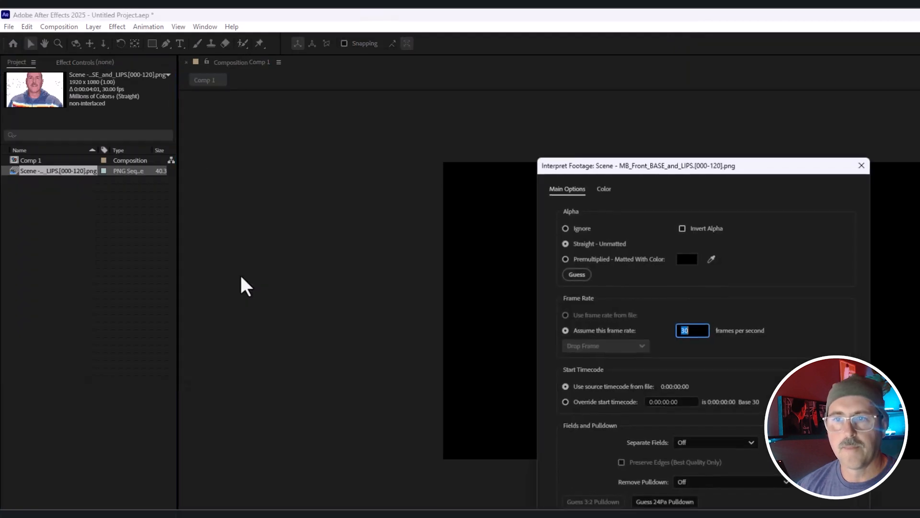
text(24)
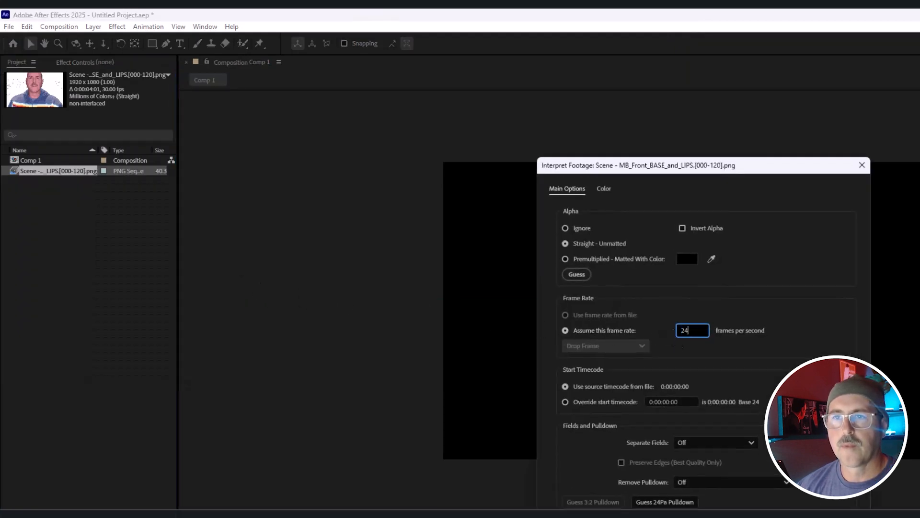
key(Return)
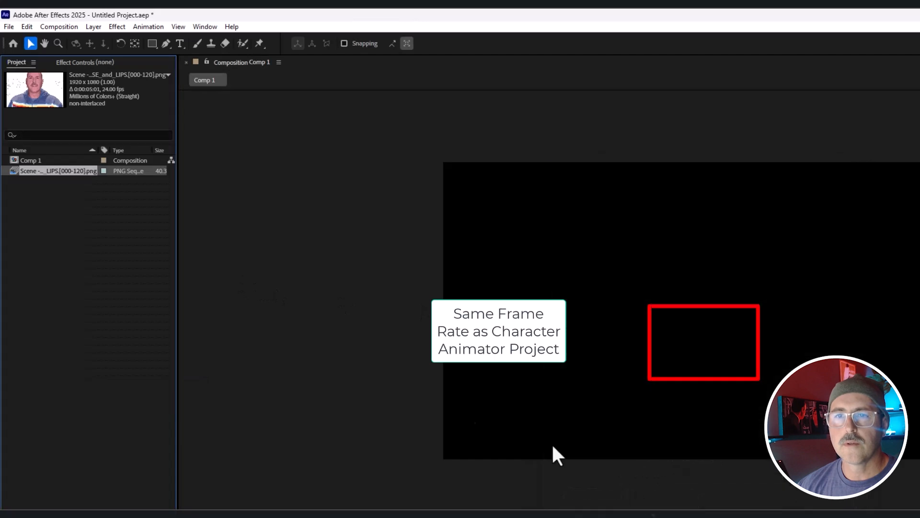
Import the exported Scene - MB_Front_BASE_and_LIPS WAV file and preview it together with the PNG sequence in Comp 1.
click(69, 220)
double_click(68, 217)
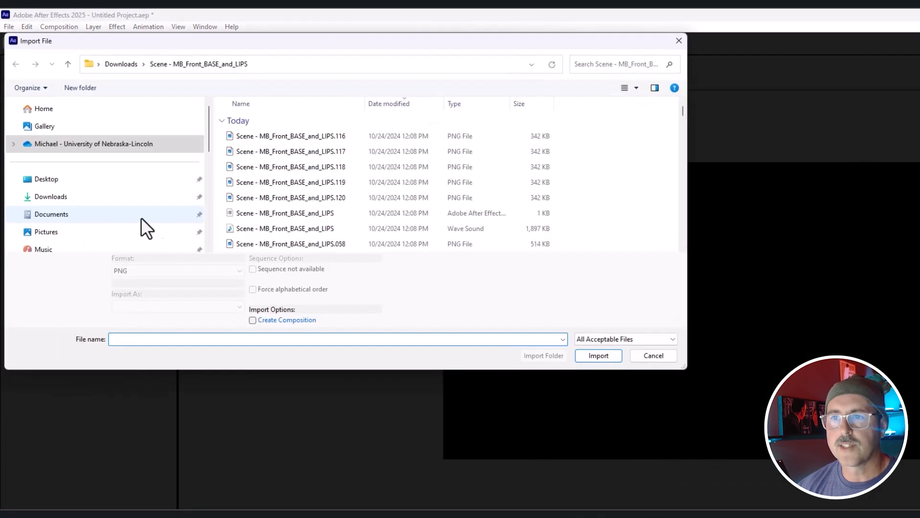
click(383, 228)
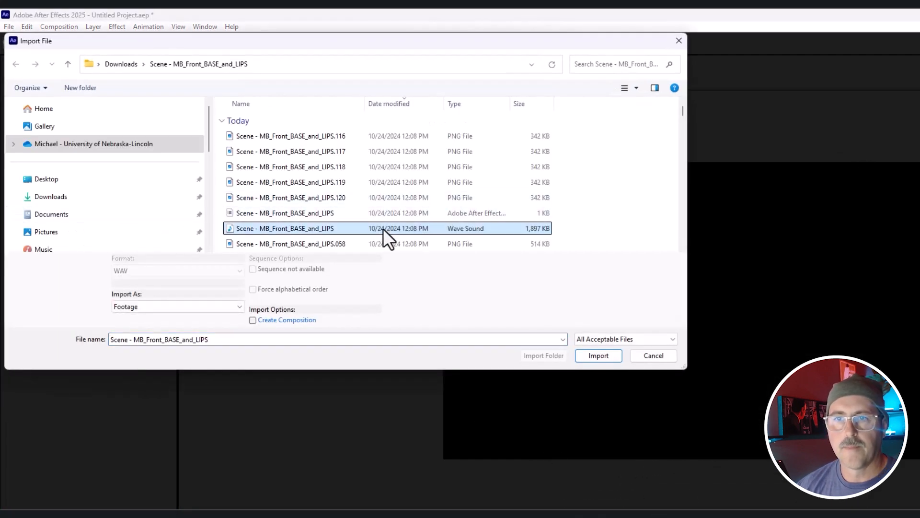
click(594, 356)
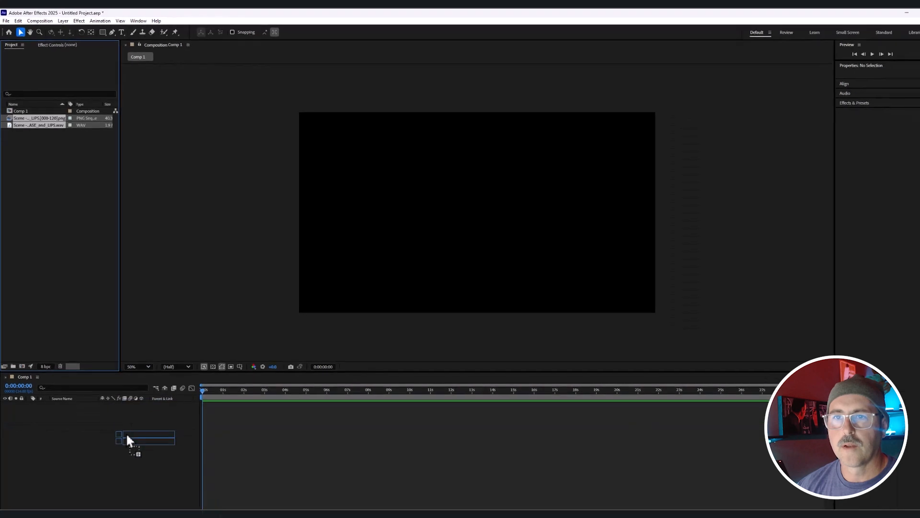
key(space)
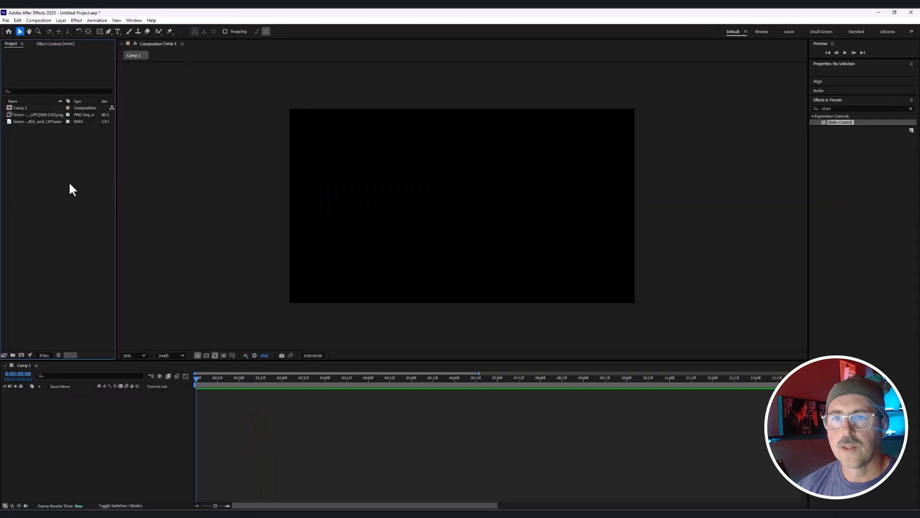
Import all the mouth-shape PNGs, Aa through W-Oo, from the MB_Png_Processed_NO_BG folder in LipSync Tests as separate footage.
double_click(70, 184)
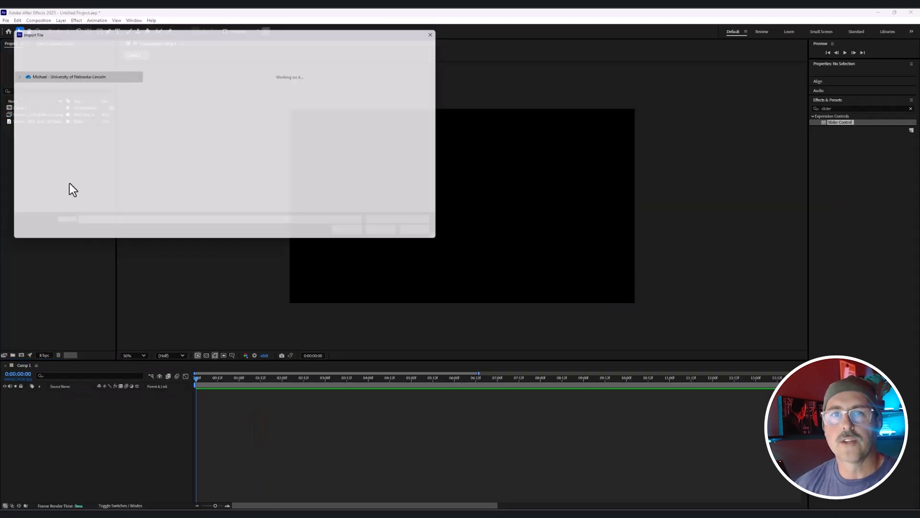
click(197, 42)
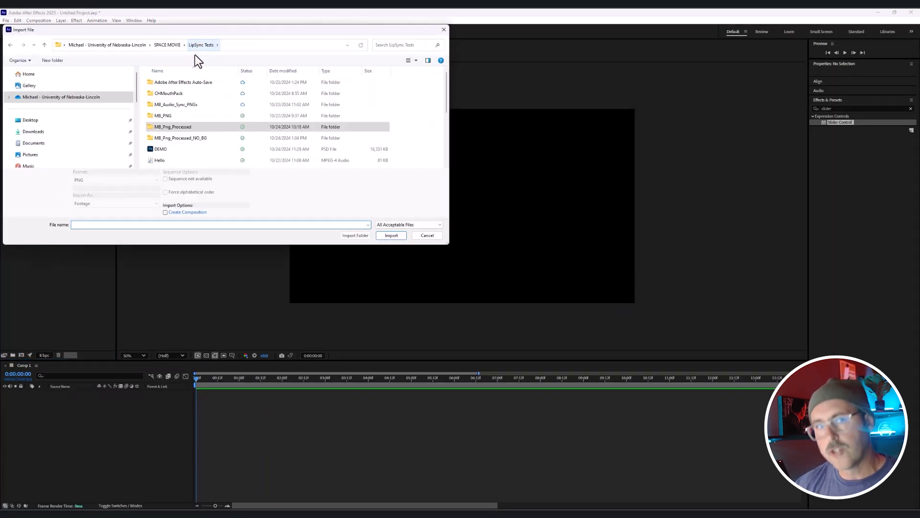
click(186, 139)
double_click(186, 140)
click(172, 88)
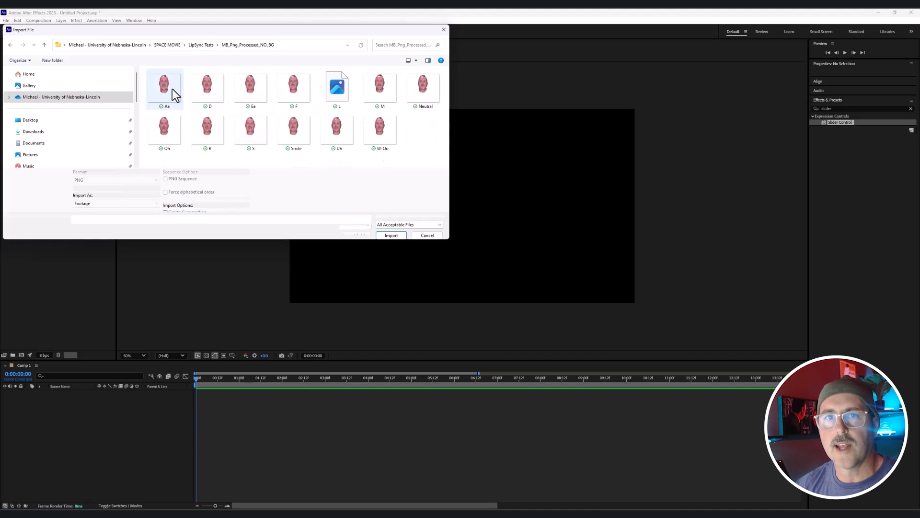
shift+click(375, 131)
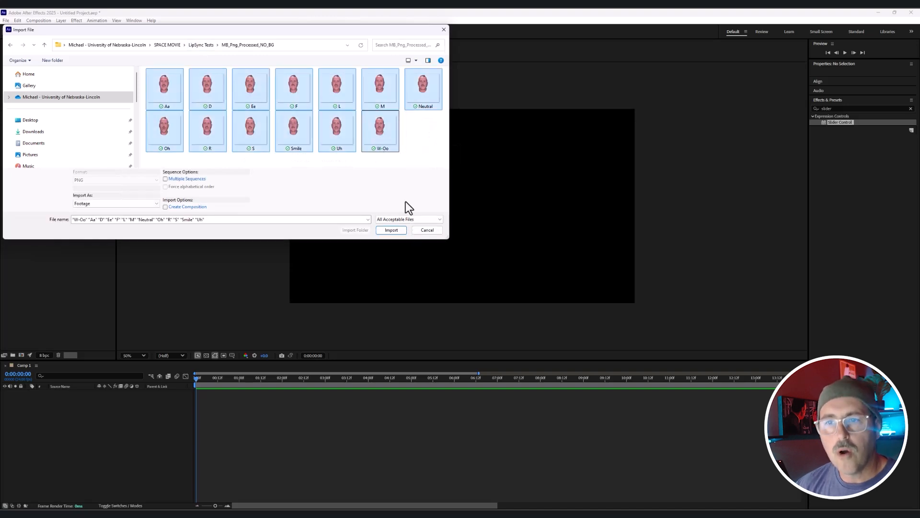
click(398, 233)
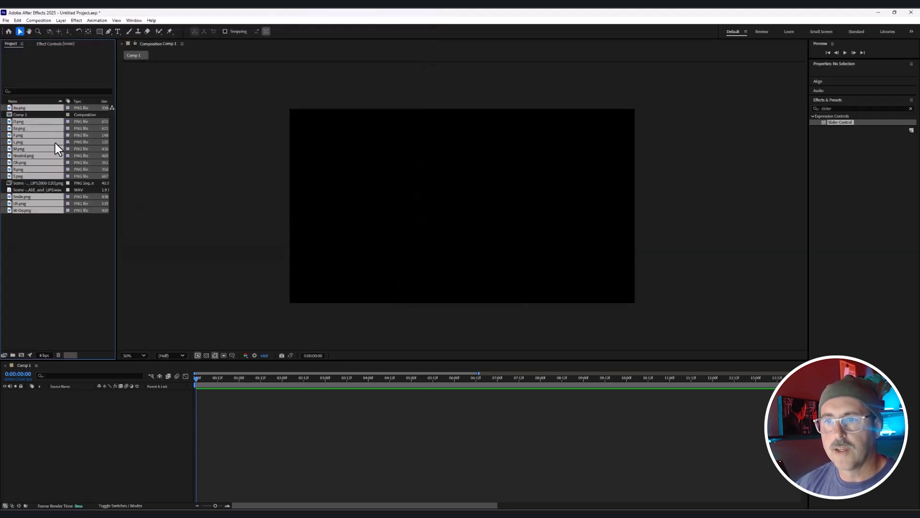
Add all the mouth-shape PNGs to Comp 1, split the layers at 0:00:01:00 and delete the portions after it.
drag(20, 111, 36, 395)
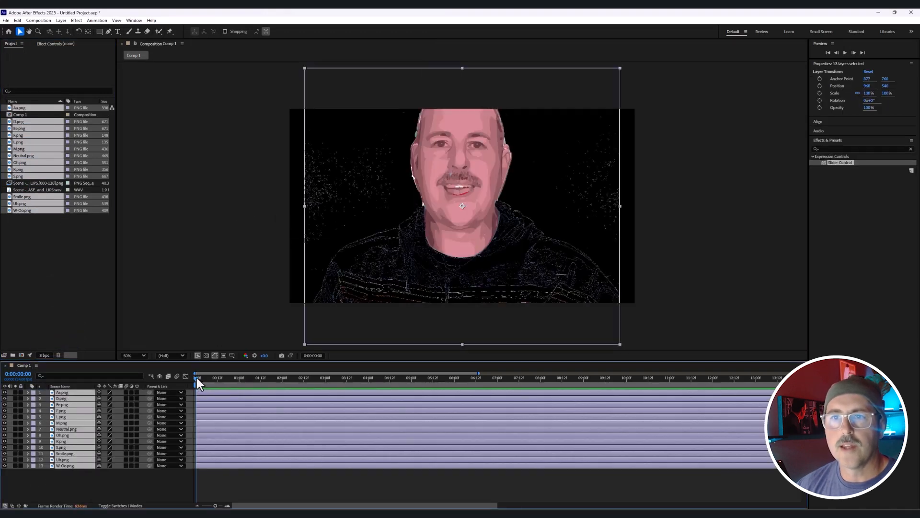
drag(197, 378, 240, 381)
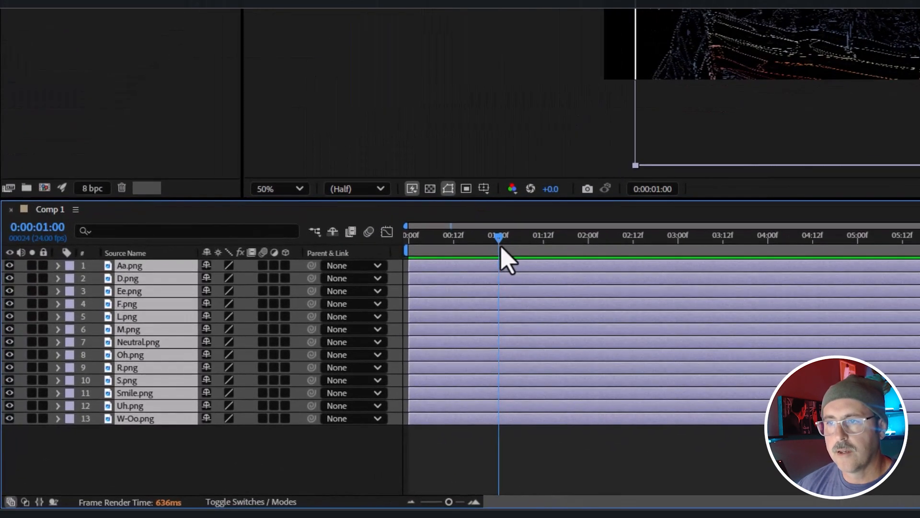
key(ctrl+shift+d)
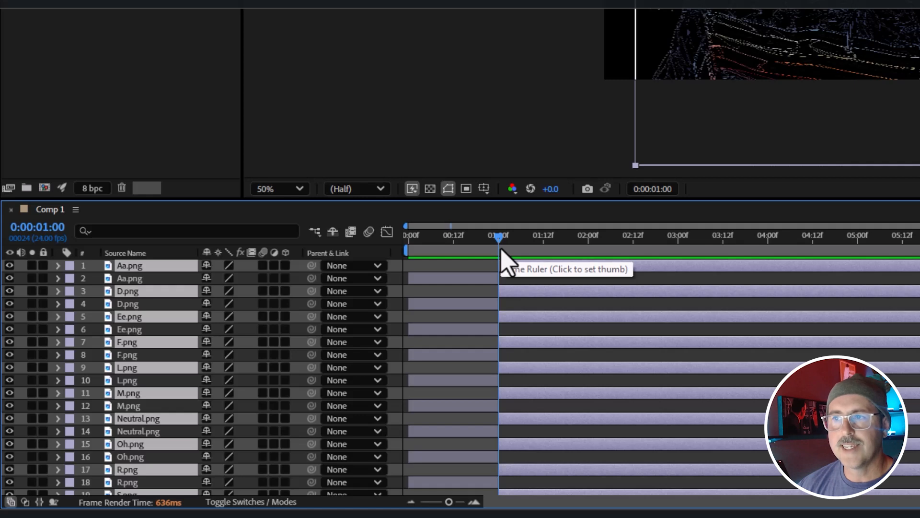
key(Delete)
Sequence all the mouth-shape layers, Aa through W-Oo, one after another in time without overlap.
click(153, 266)
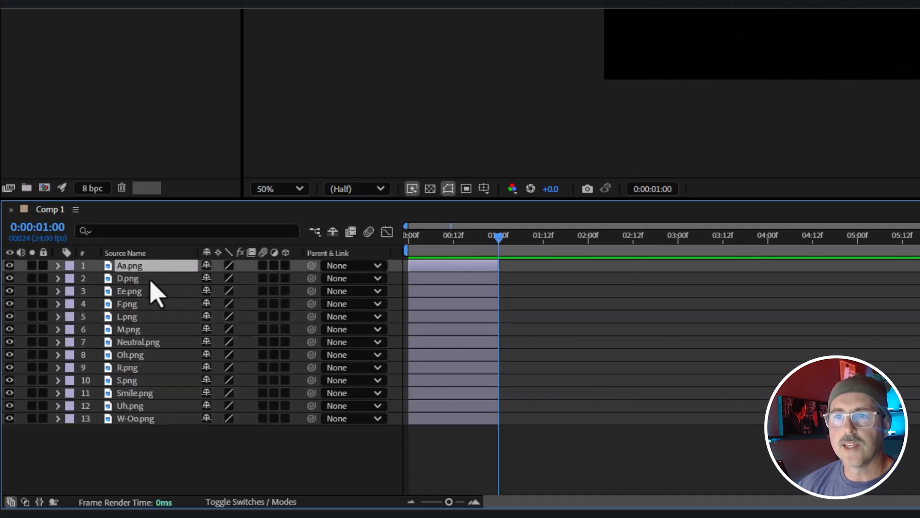
shift+click(159, 418)
right_click(159, 418)
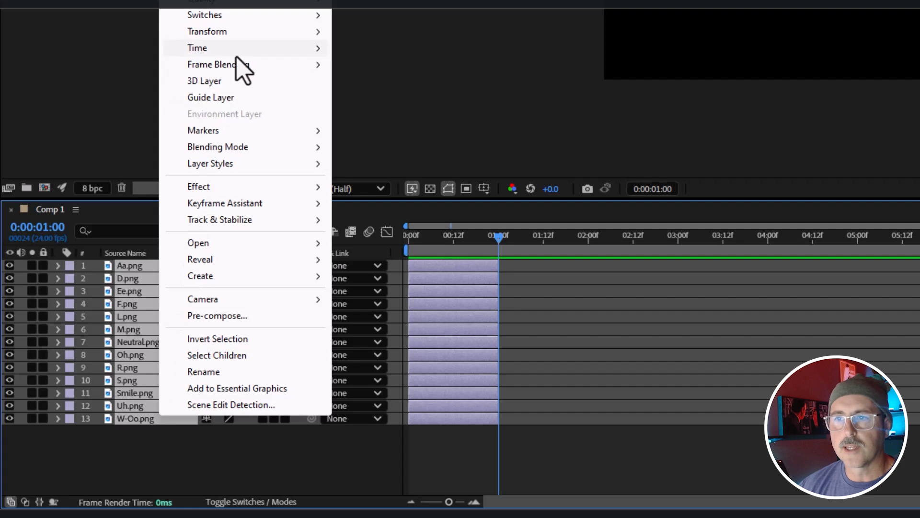
mouse_move(246, 205)
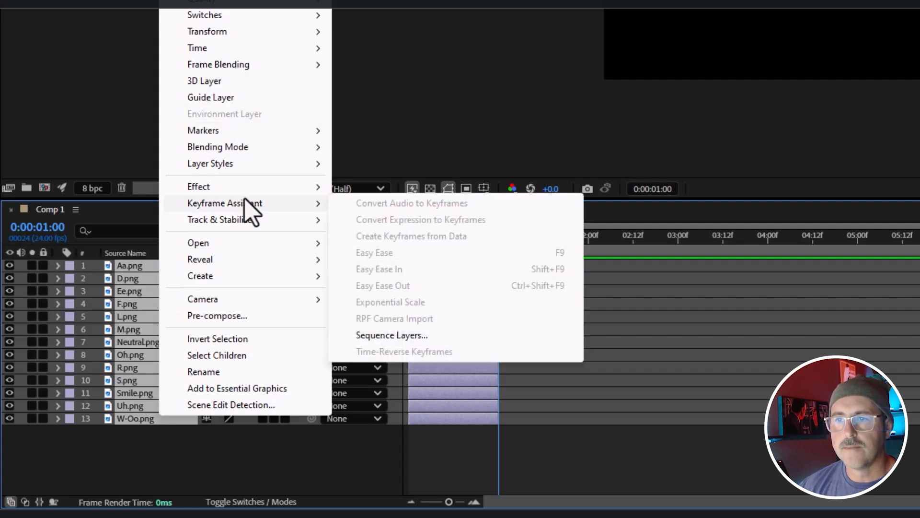
click(409, 338)
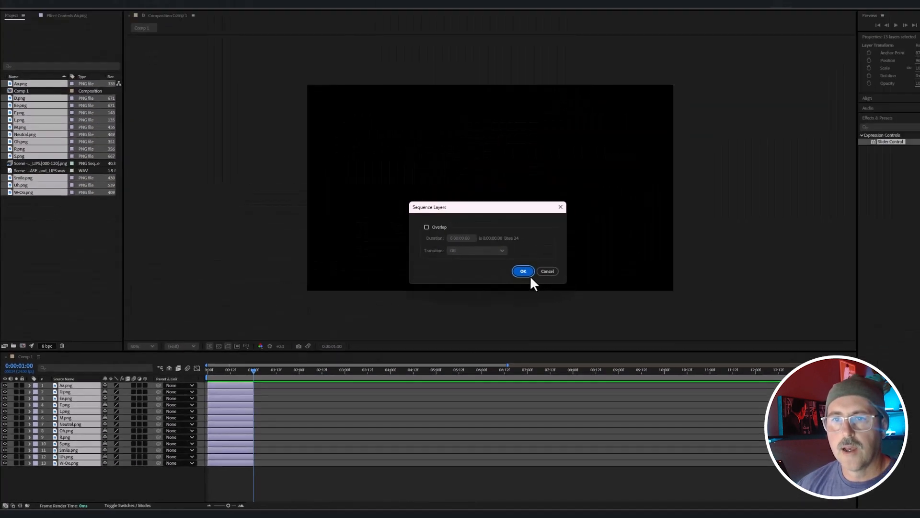
click(527, 272)
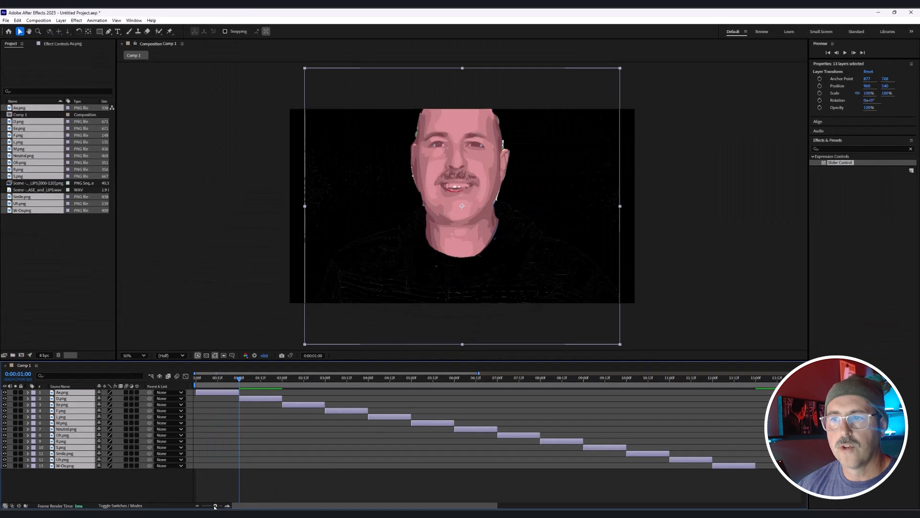
Set the work area to end where the W-Oo layer ends and trim the composition to the work area.
drag(215, 506, 203, 506)
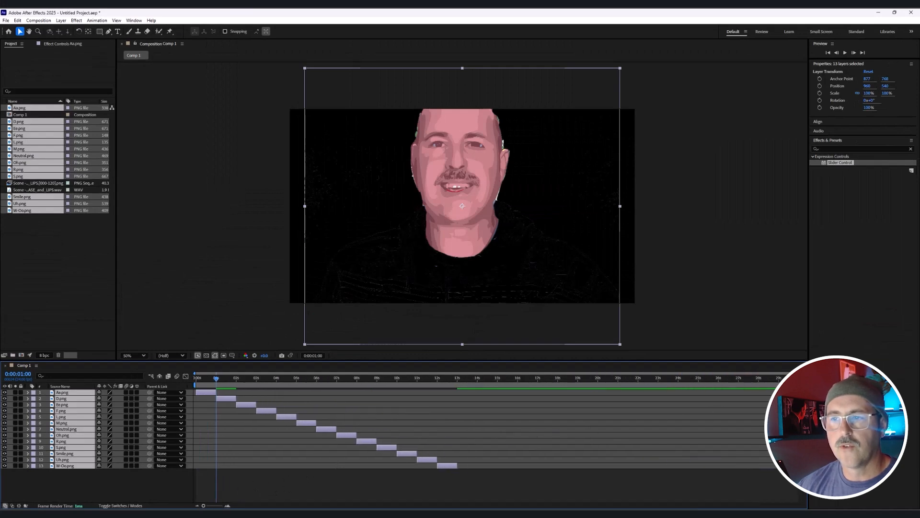
drag(770, 387, 457, 401)
click(47, 21)
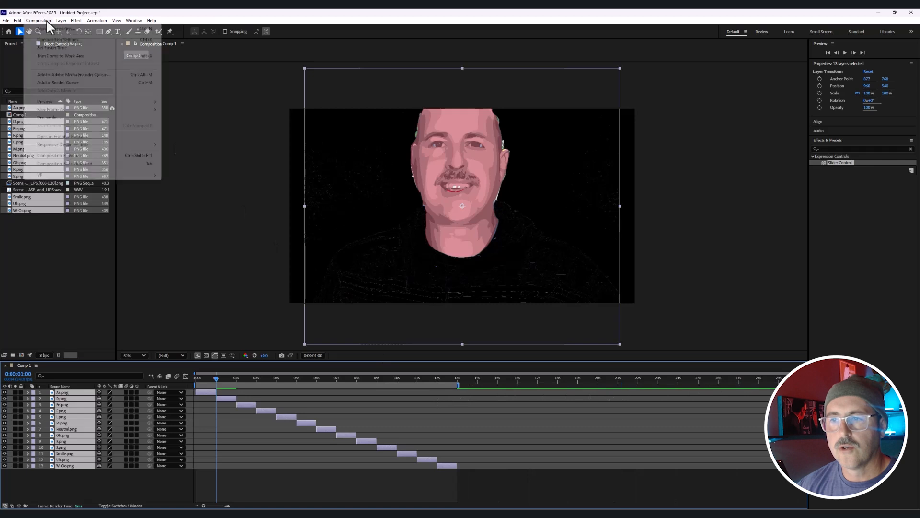
click(53, 58)
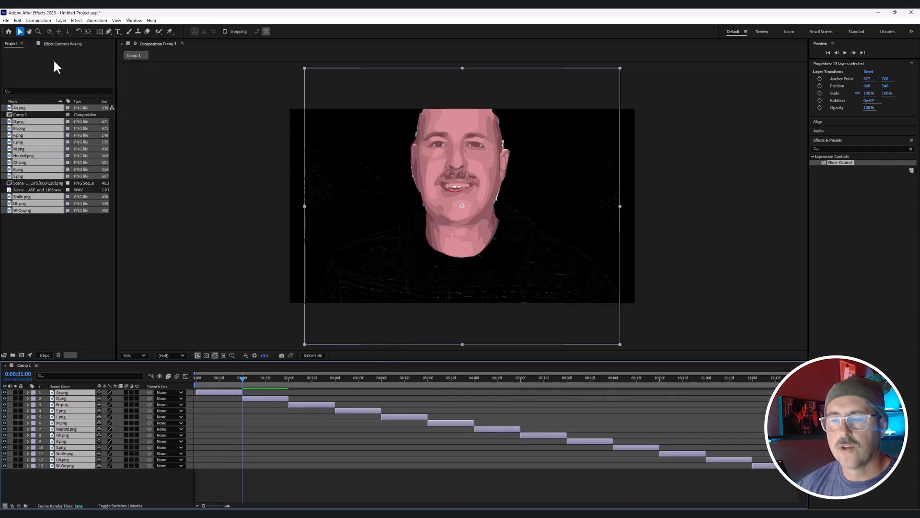
click(177, 470)
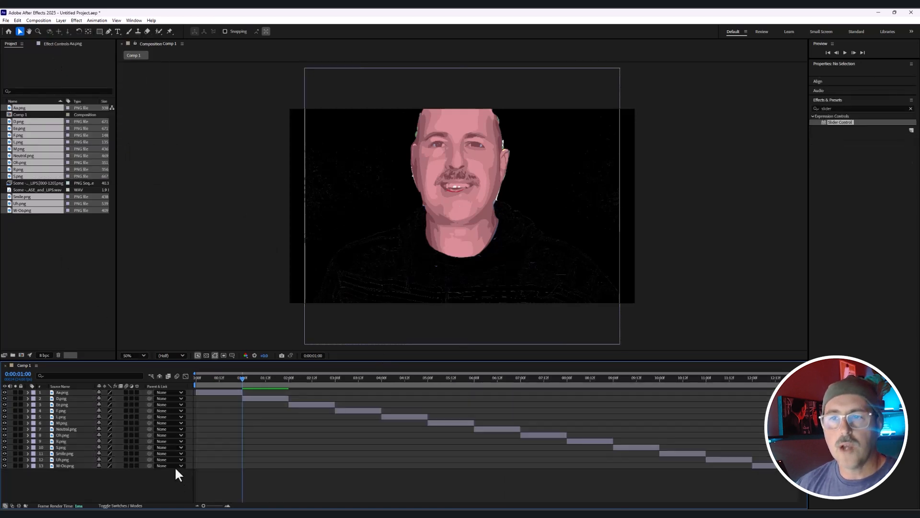
Pre-compose all thirteen mouth-shape layers, Aa through W-Oo, into a new composition named Lips.
click(83, 392)
shift+click(69, 466)
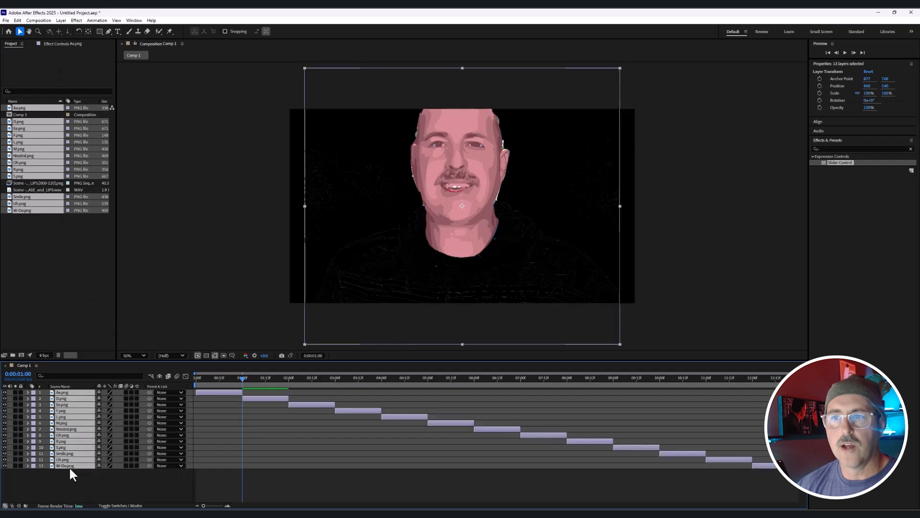
right_click(69, 467)
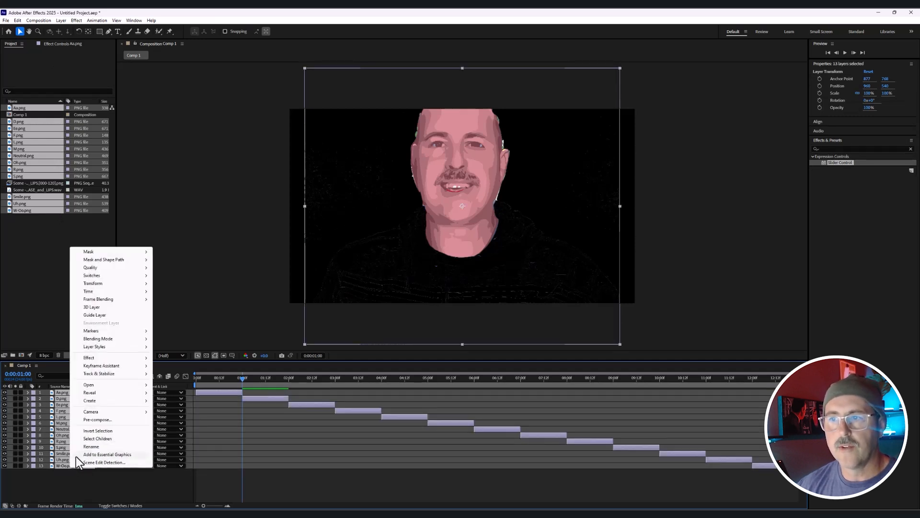
click(100, 419)
text(Lips)
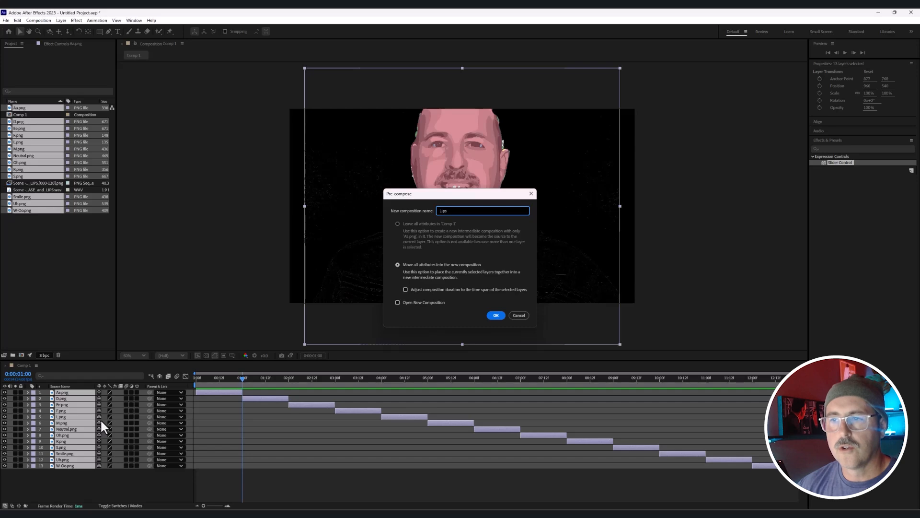
key(Return)
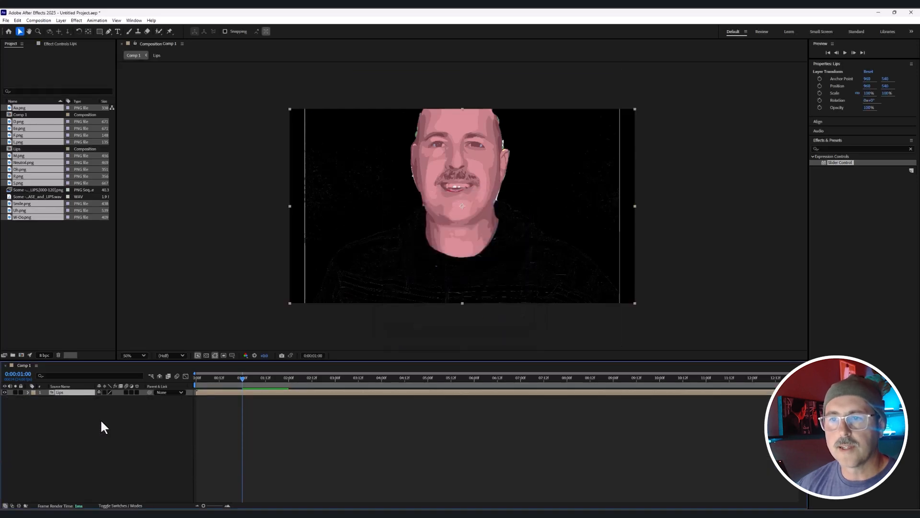
Find the Slider Control effect and apply it to the Lips layer.
click(55, 43)
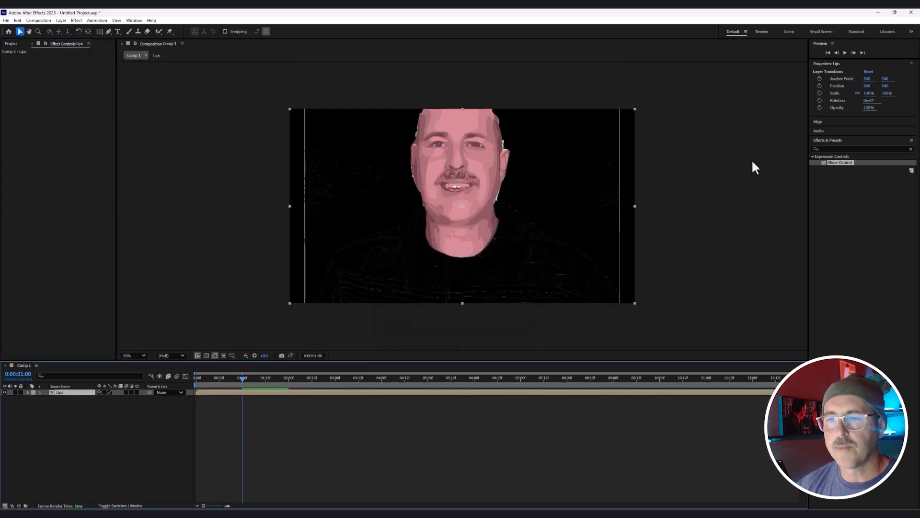
click(911, 148)
click(856, 155)
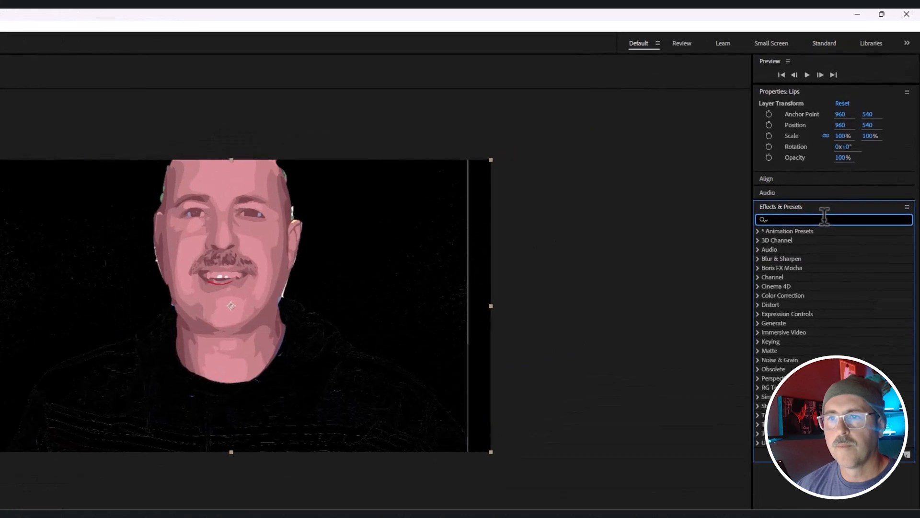
text(slider)
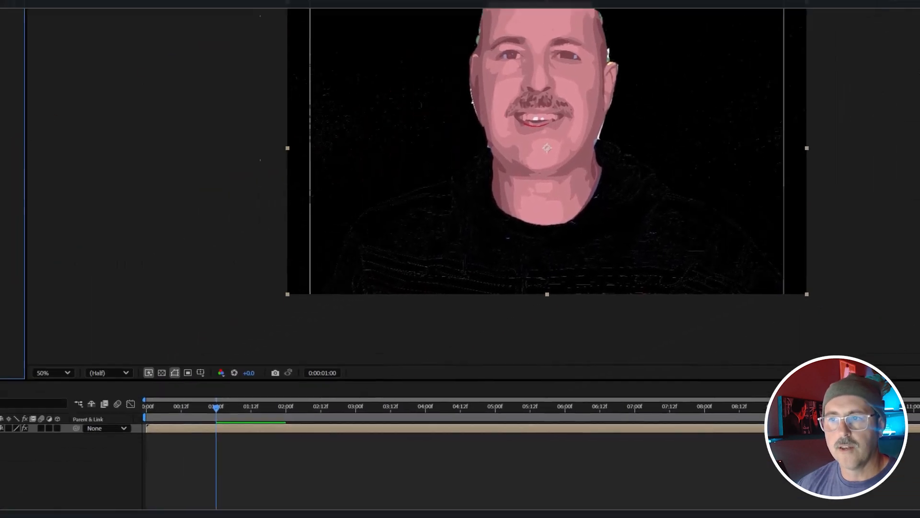
Enable time remapping on the Lips layer and link its Time Remap expression to the Slider Control's Slider property.
right_click(117, 353)
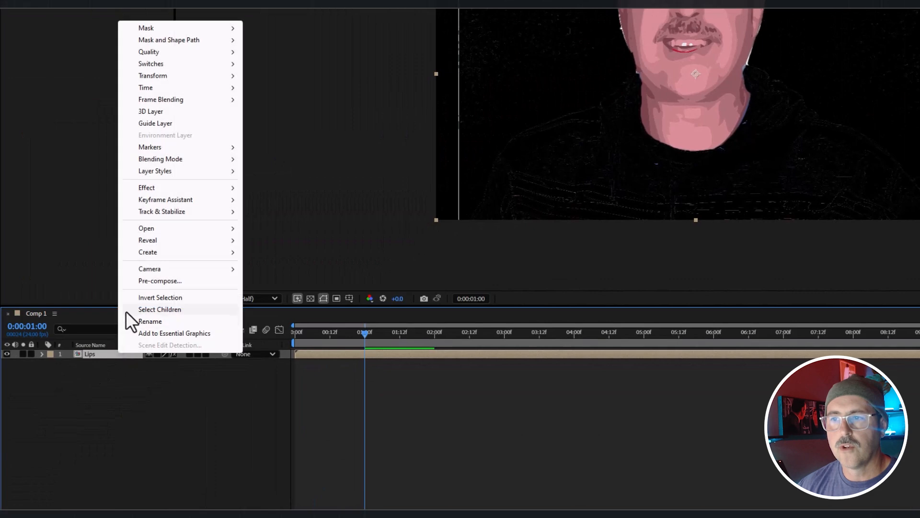
mouse_move(151, 89)
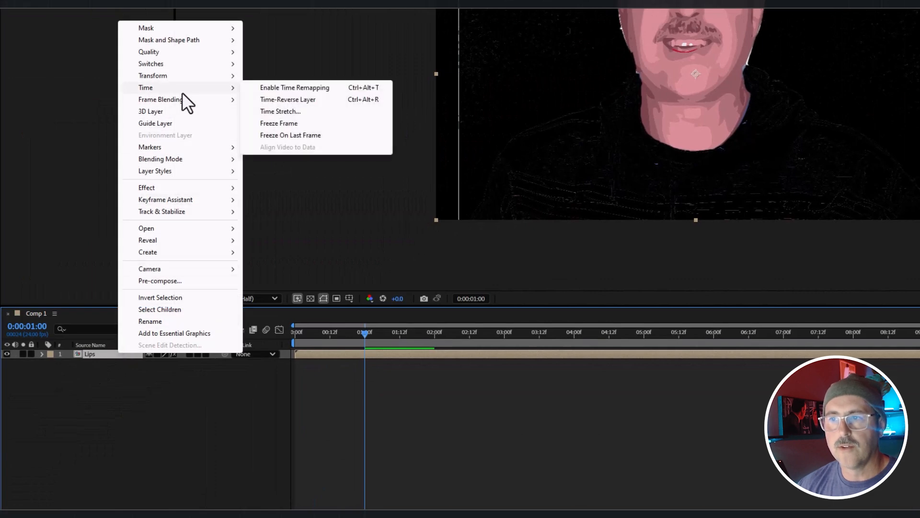
click(291, 90)
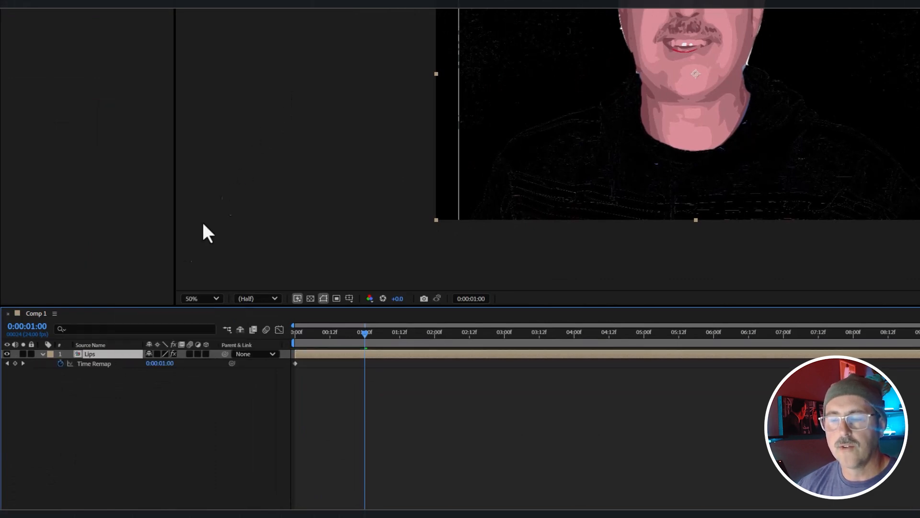
alt+click(60, 363)
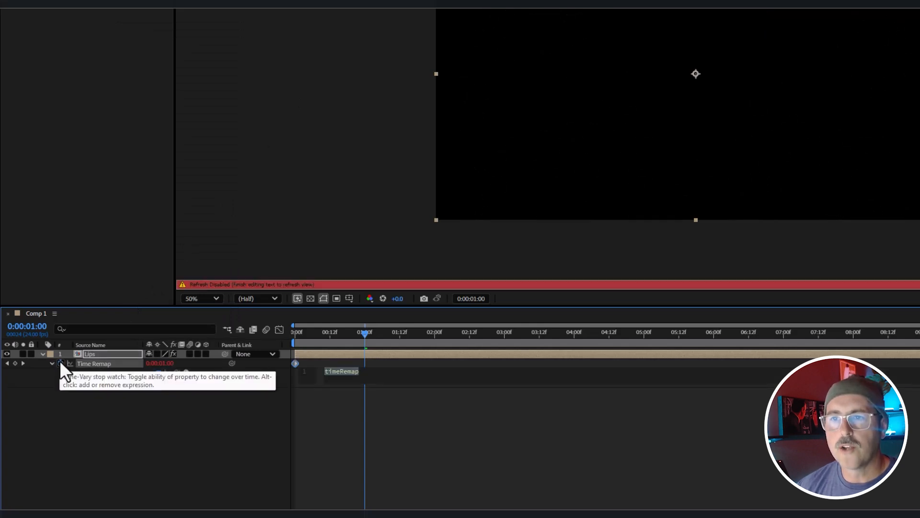
drag(176, 373, 93, 16)
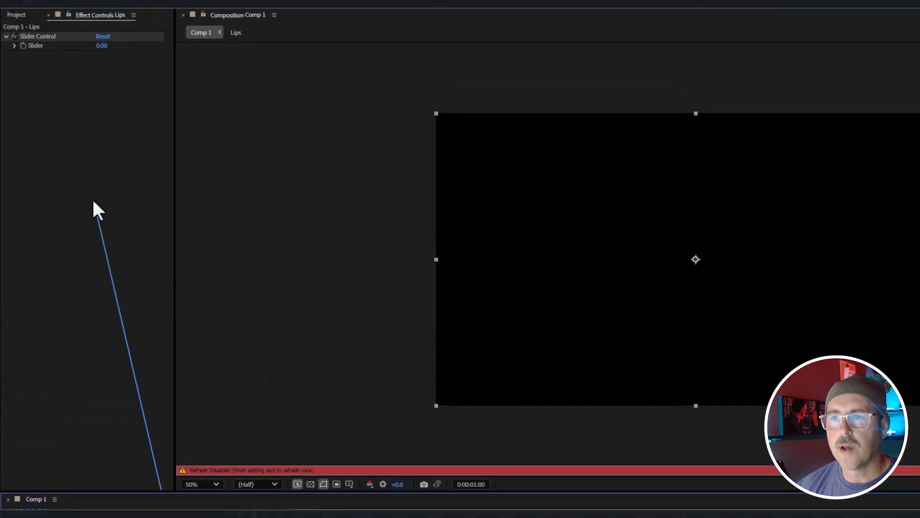
drag(94, 202, 38, 45)
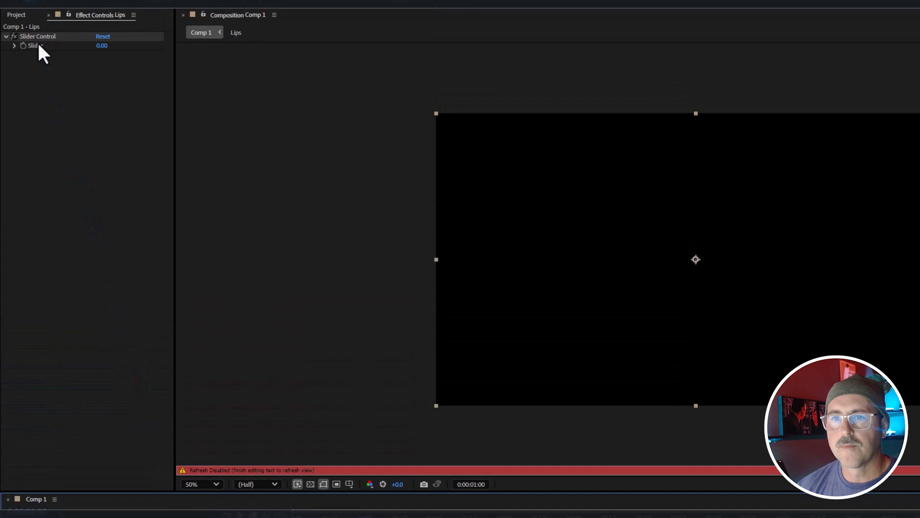
key(KP_Enter)
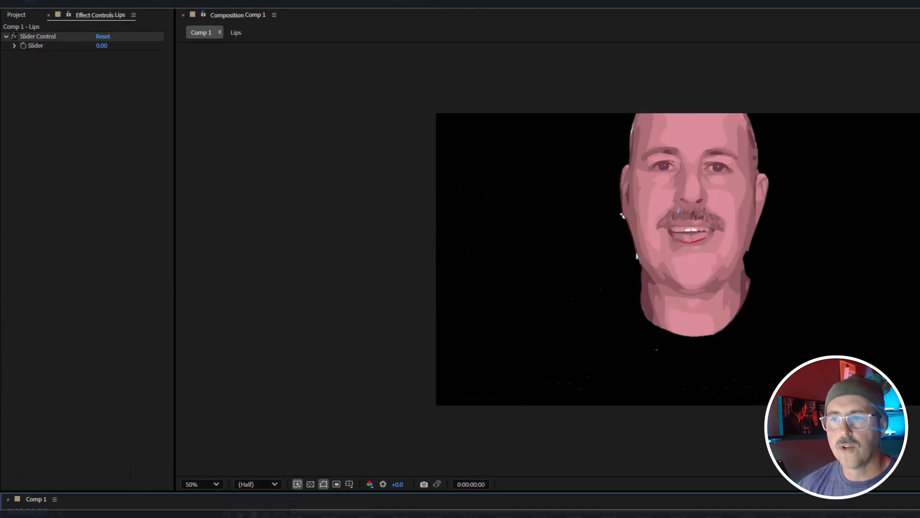
Add a Slider keyframe at 0:00:00:00, reveal it under the Lips layer's effects and convert it to a hold keyframe.
click(23, 45)
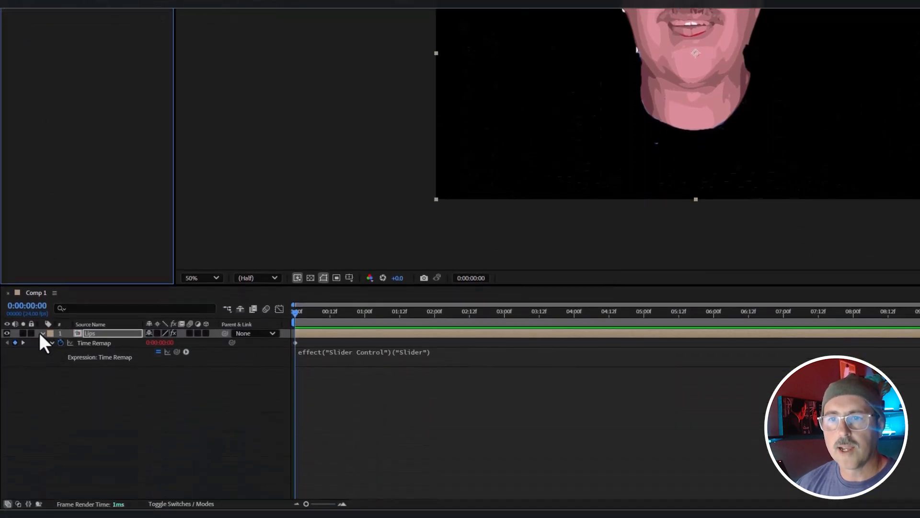
click(42, 333)
click(42, 332)
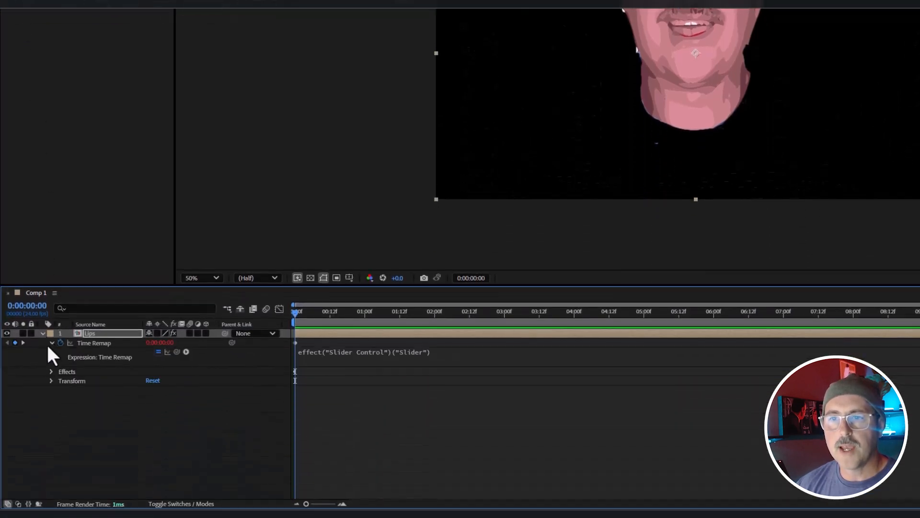
click(51, 372)
click(55, 379)
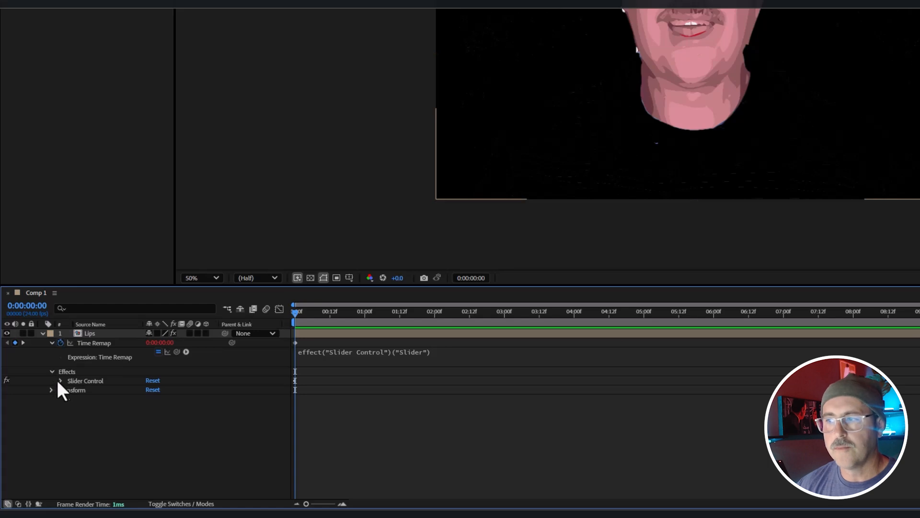
click(59, 380)
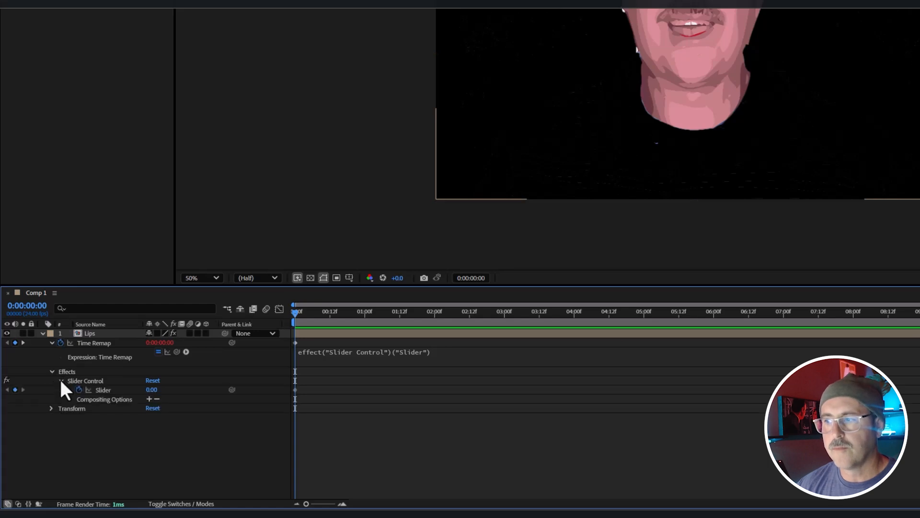
right_click(295, 390)
Check the length of the Lips composition, then set the slider range in Comp 1 to 0 to 13.
click(359, 333)
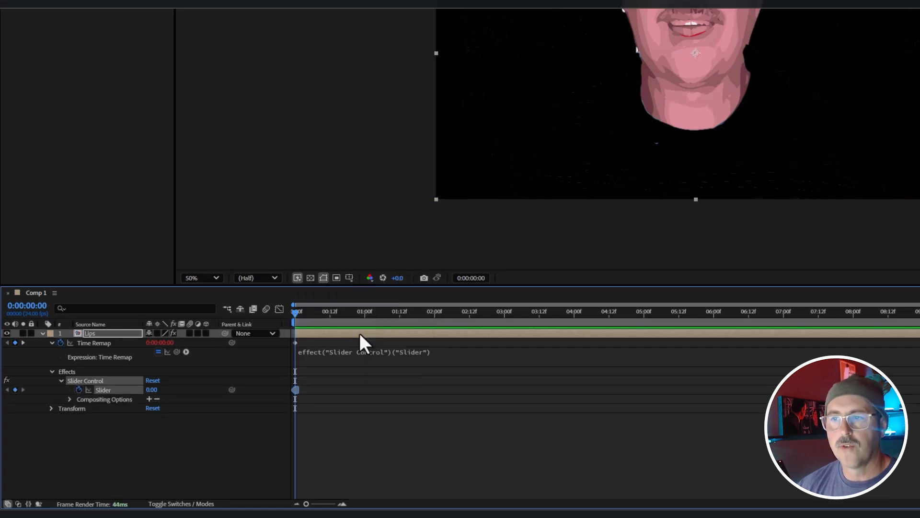
double_click(360, 333)
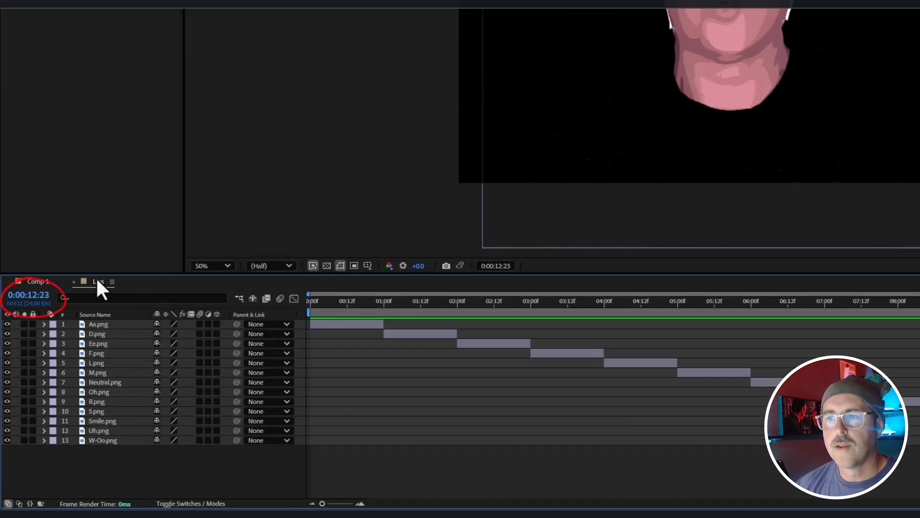
click(31, 278)
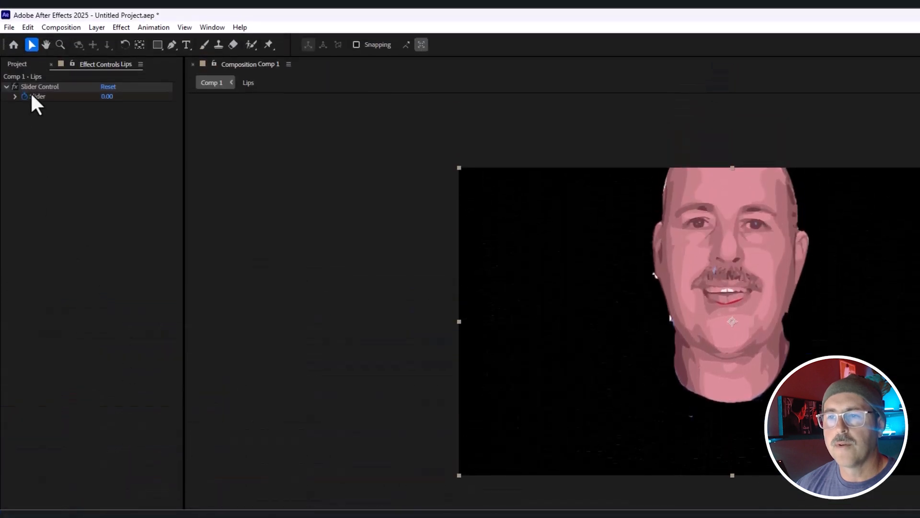
right_click(36, 96)
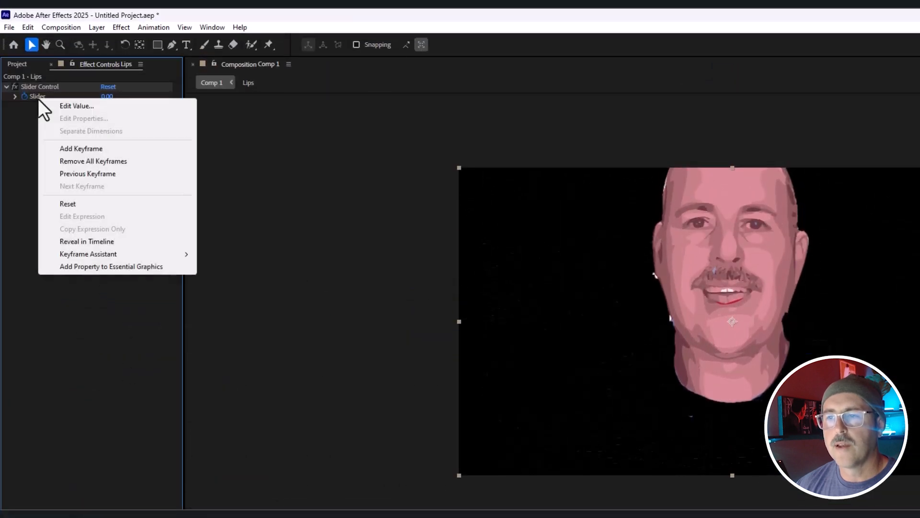
click(67, 105)
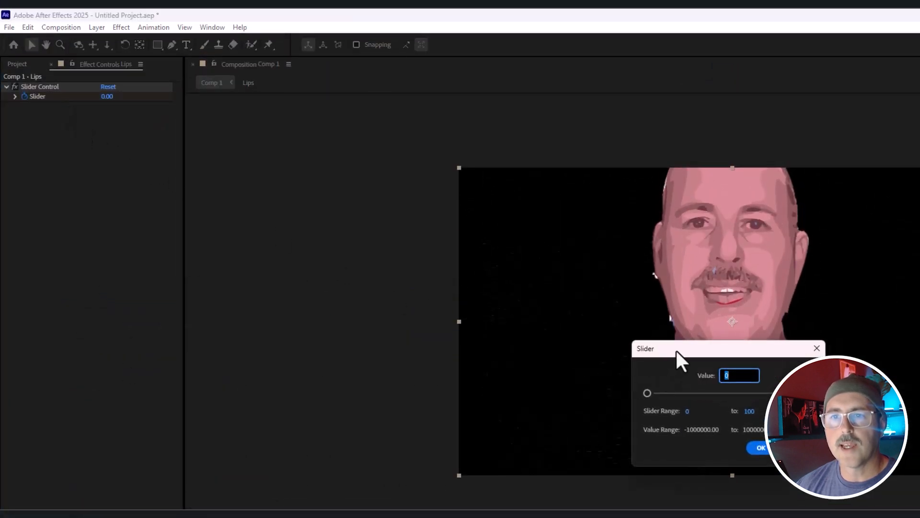
drag(676, 350, 110, 192)
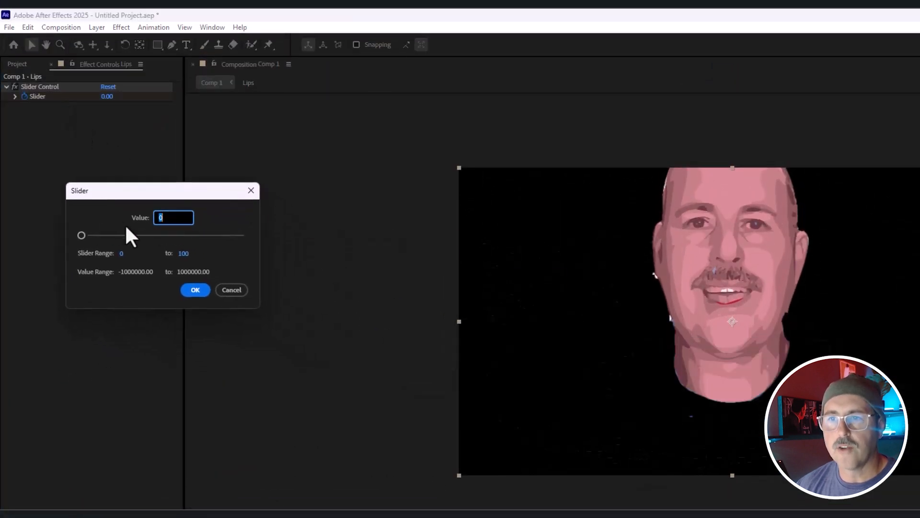
click(183, 253)
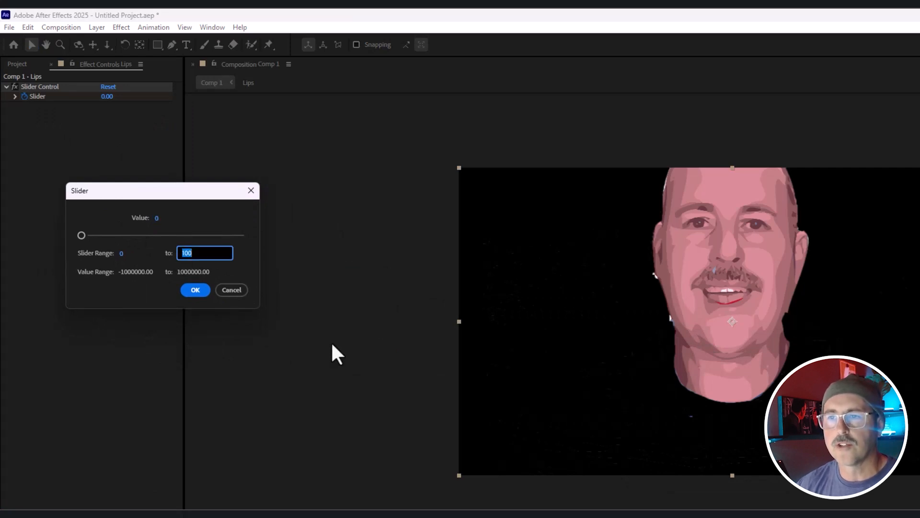
text(12:2)
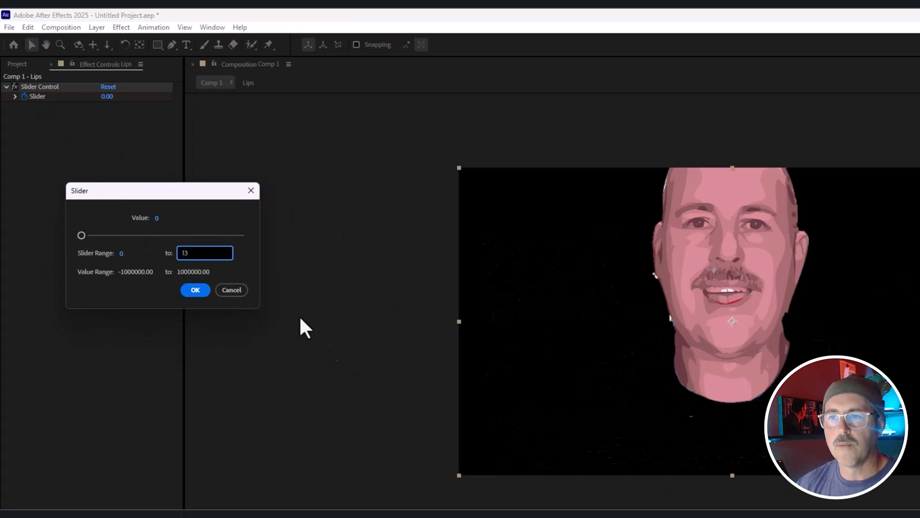
text(3)
click(193, 289)
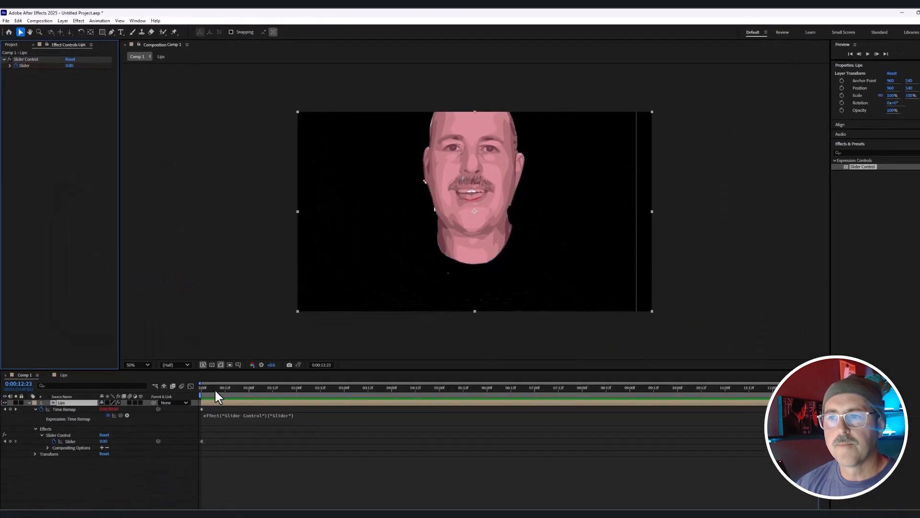
Keyframe different mouth shapes with the Slider: about 7.8 at 0:00:01:22, a closed mouth at 0:00:02:12 and another value near 0:00:03:08.
drag(215, 389, 293, 387)
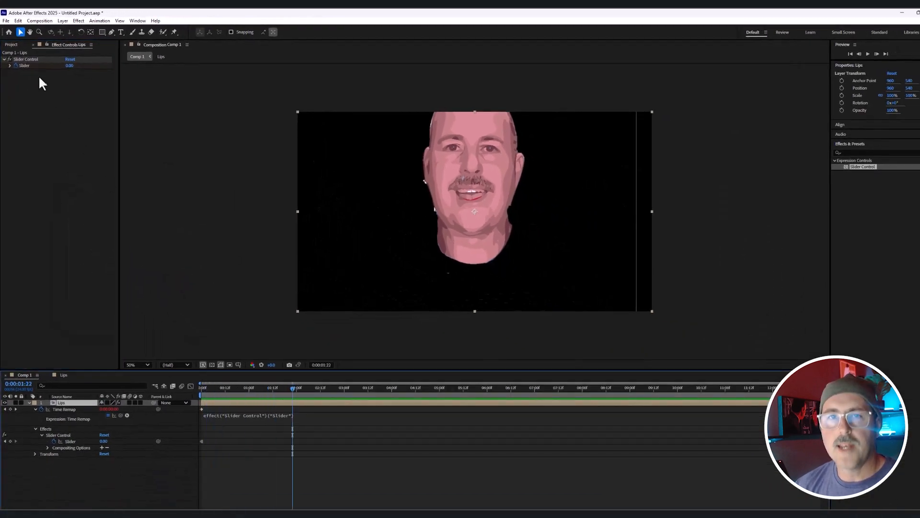
click(9, 65)
drag(20, 79, 70, 79)
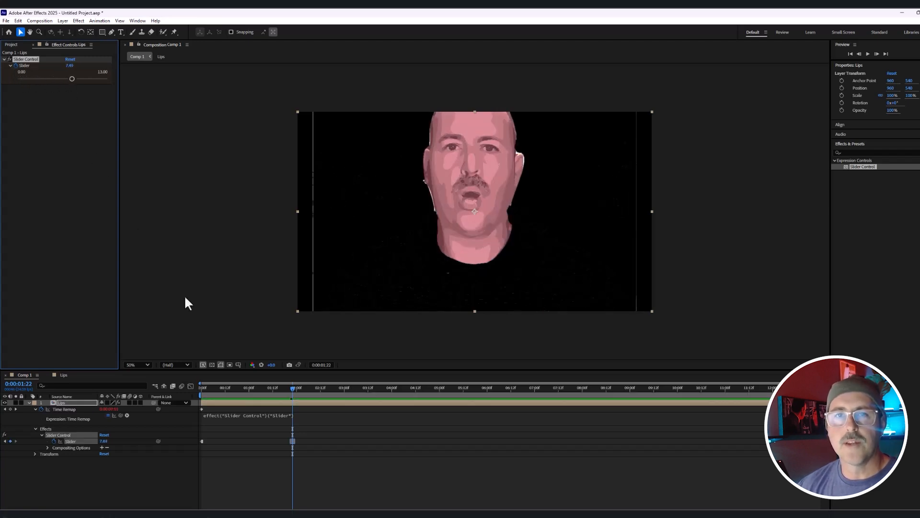
drag(294, 390, 320, 389)
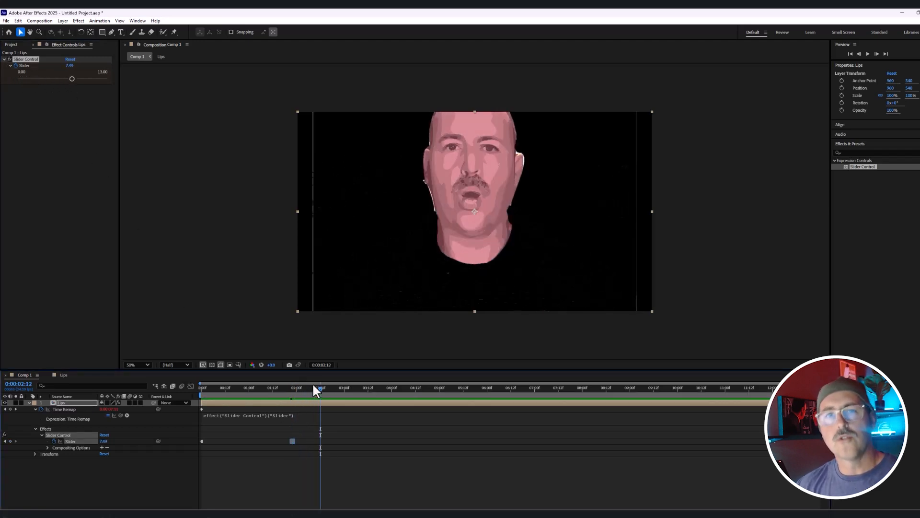
drag(72, 79, 56, 82)
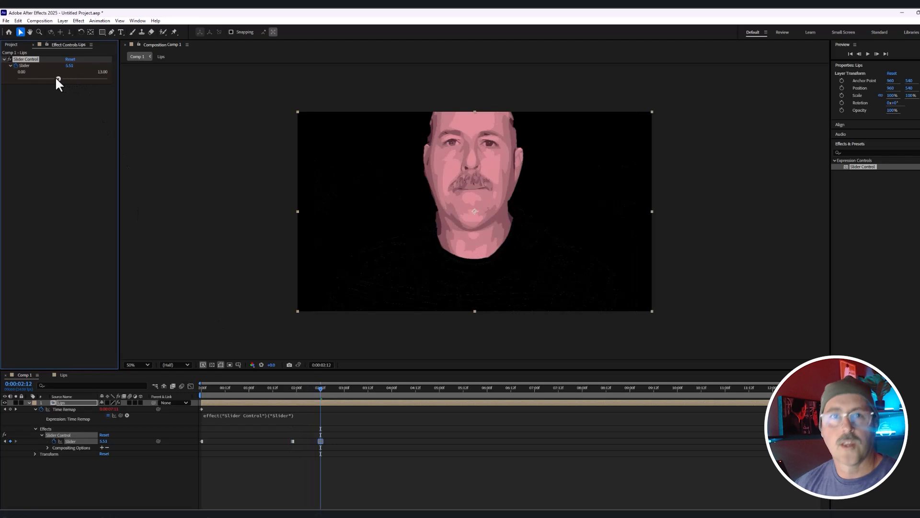
drag(322, 393, 362, 393)
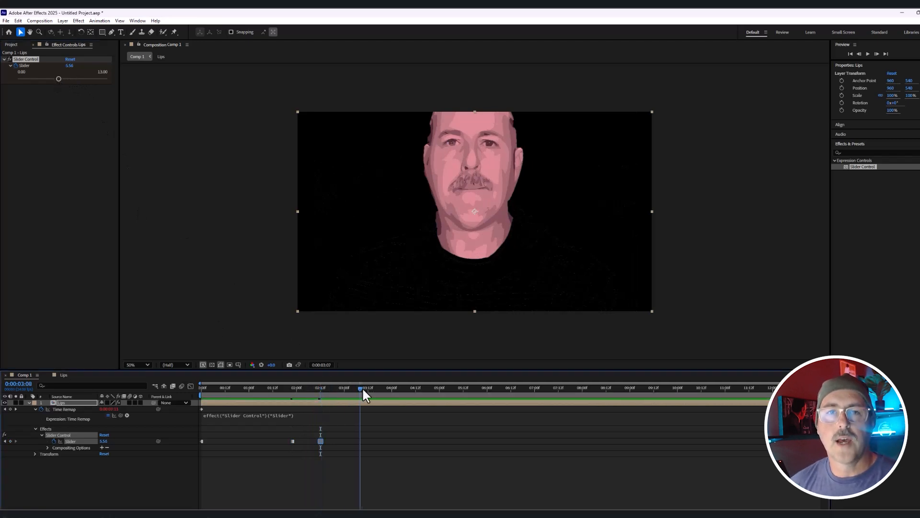
drag(57, 82, 70, 84)
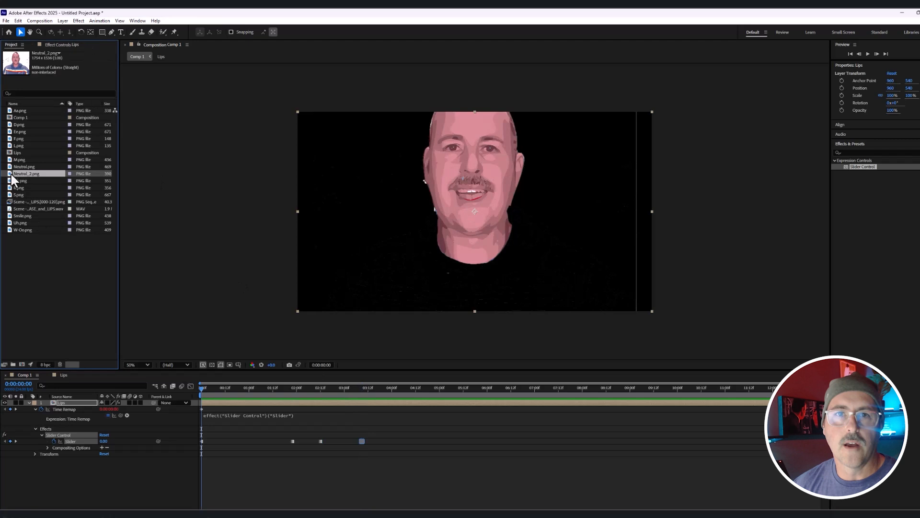
Add Neutral_2.png to Comp 1 beneath the Lips layer and scrub the timeline to preview the combined portrait.
drag(13, 176, 72, 456)
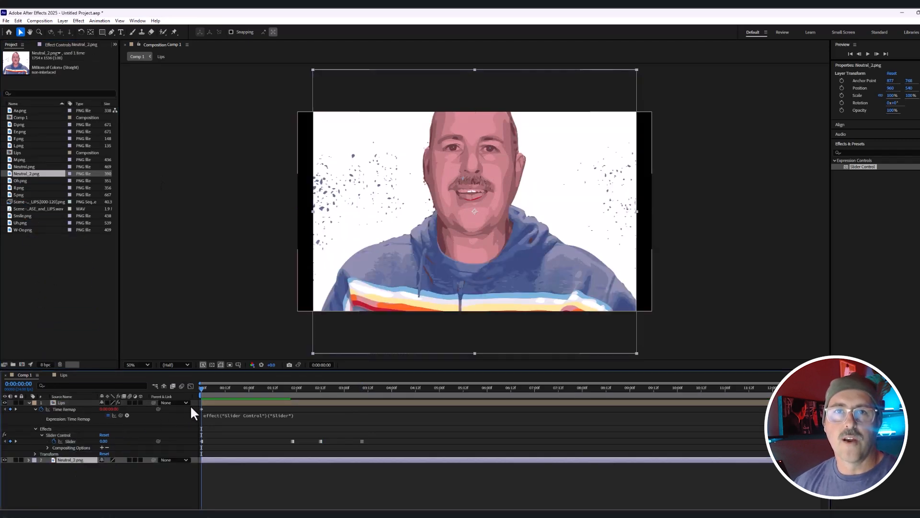
drag(203, 397, 245, 390)
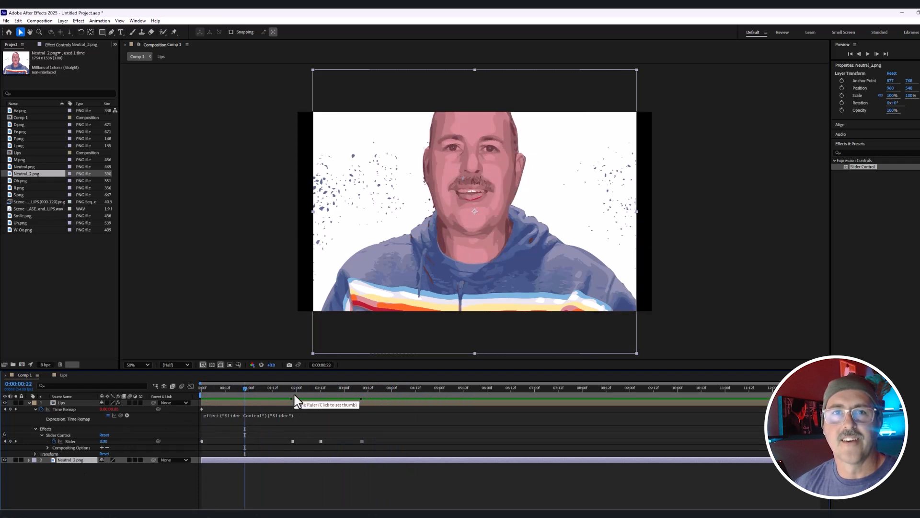